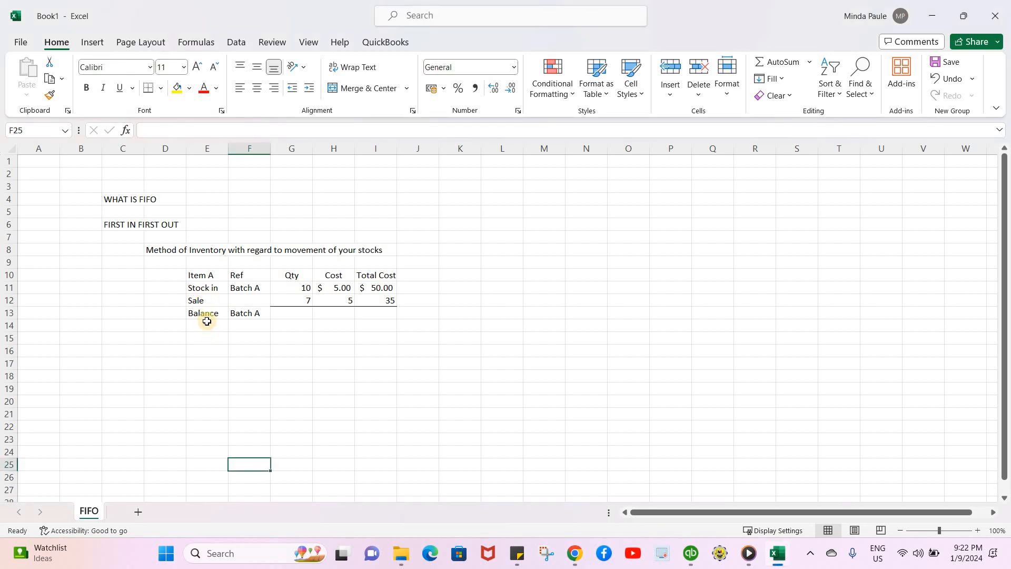
Review the Batch A stock-in and sale rows' quantities, costs and total cost formulas
left_click(245, 290)
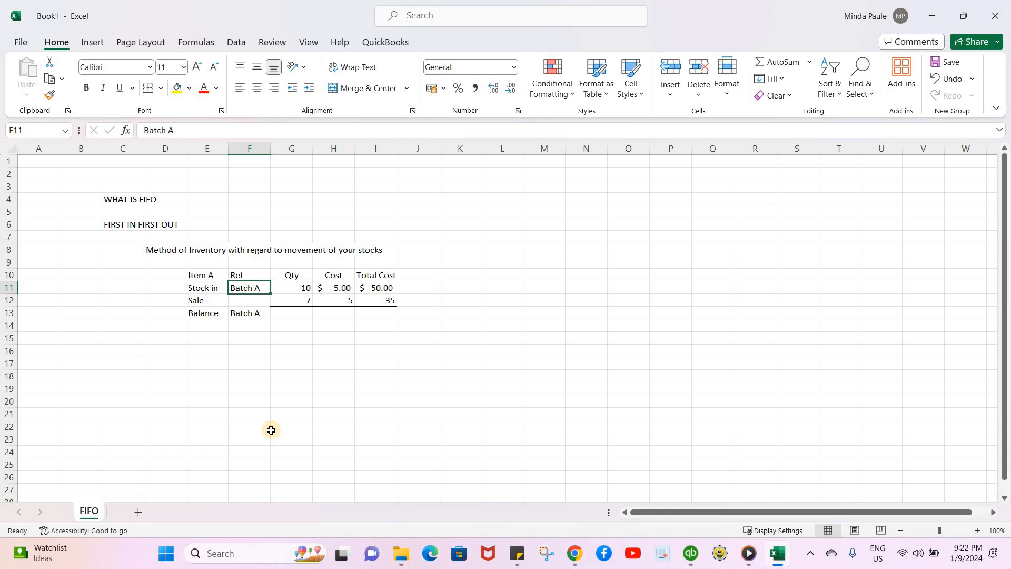
key("Right")
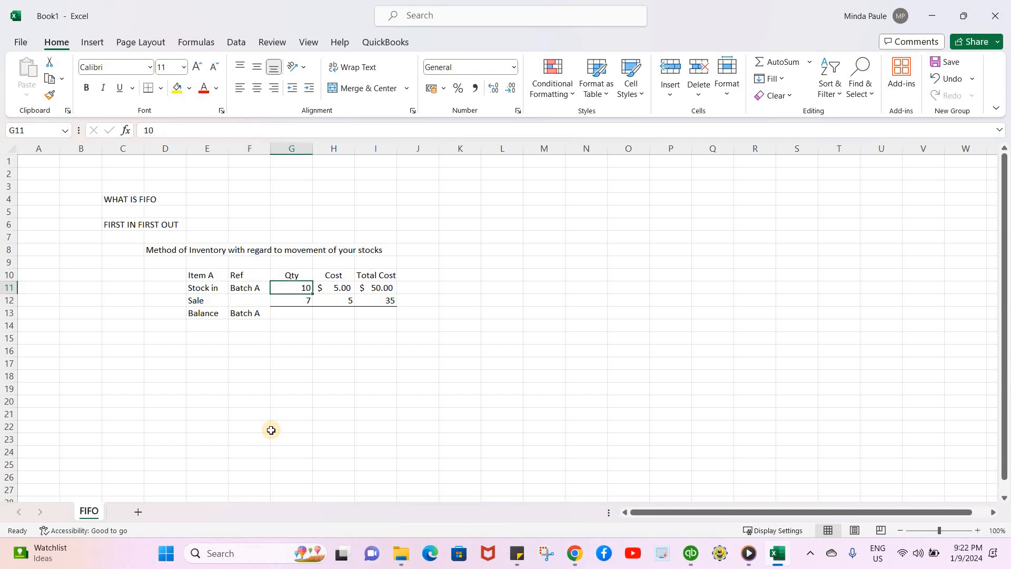
key("Right")
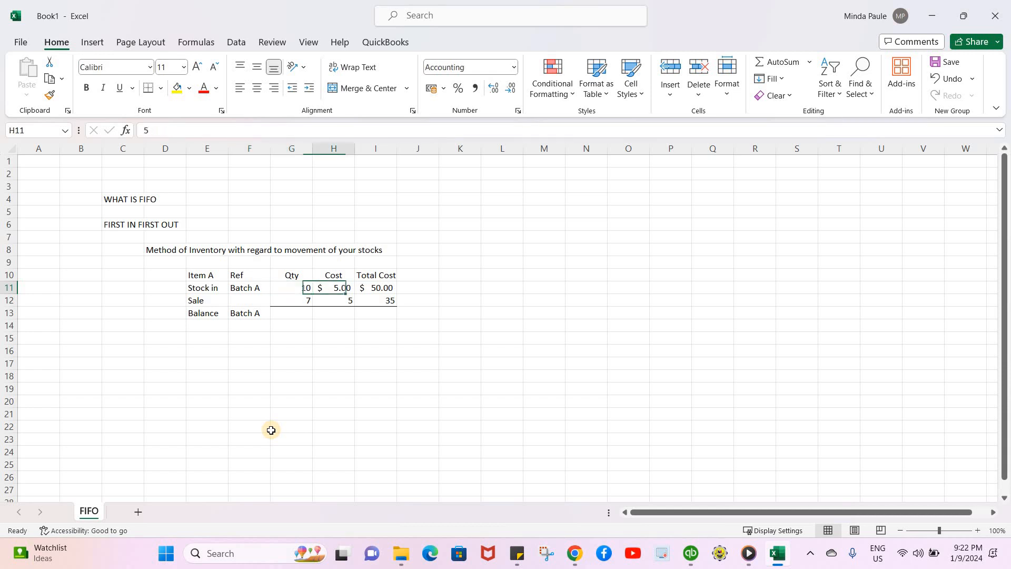
key("Right")
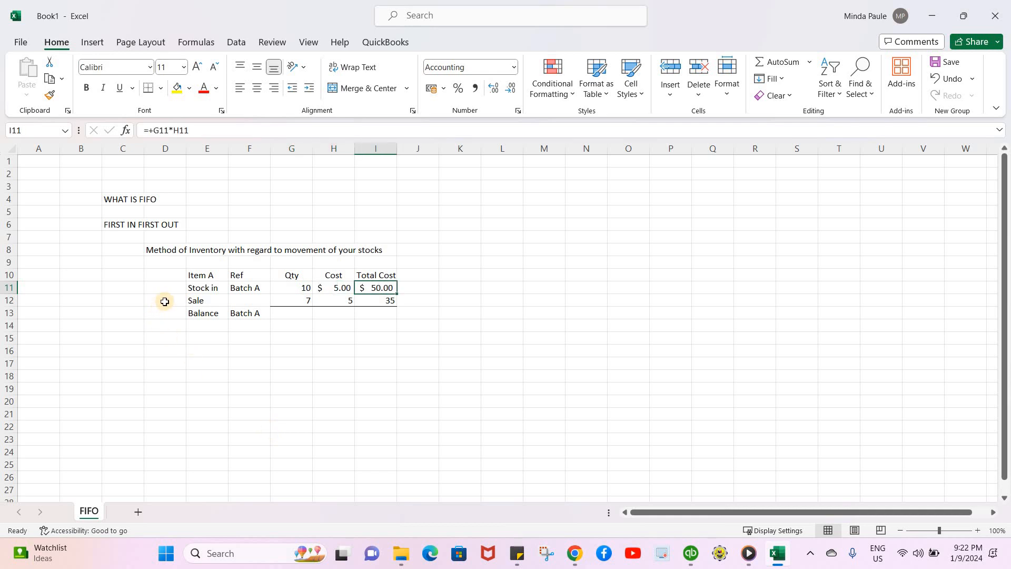
key("Down")
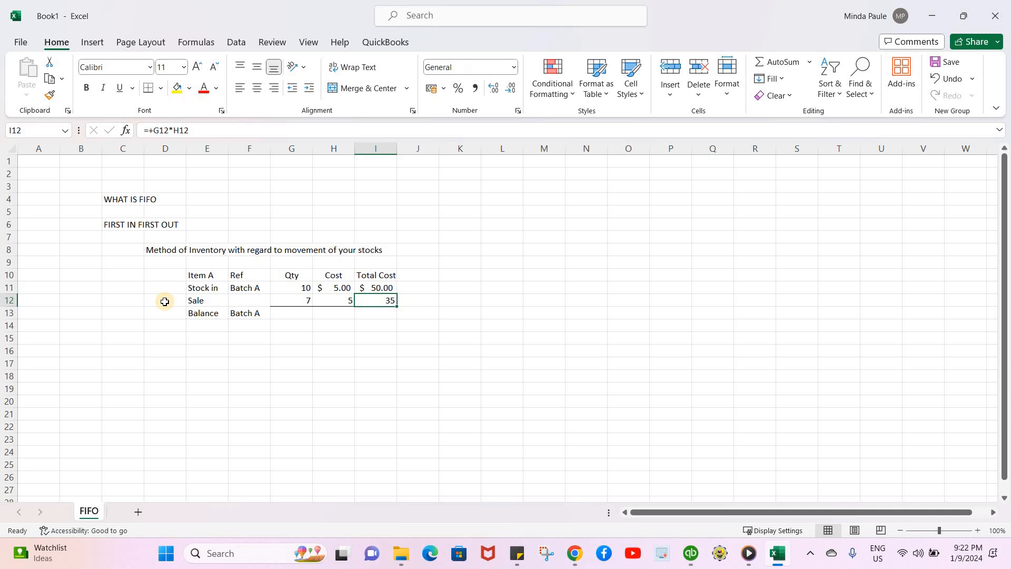
key("Left")
key("Left")
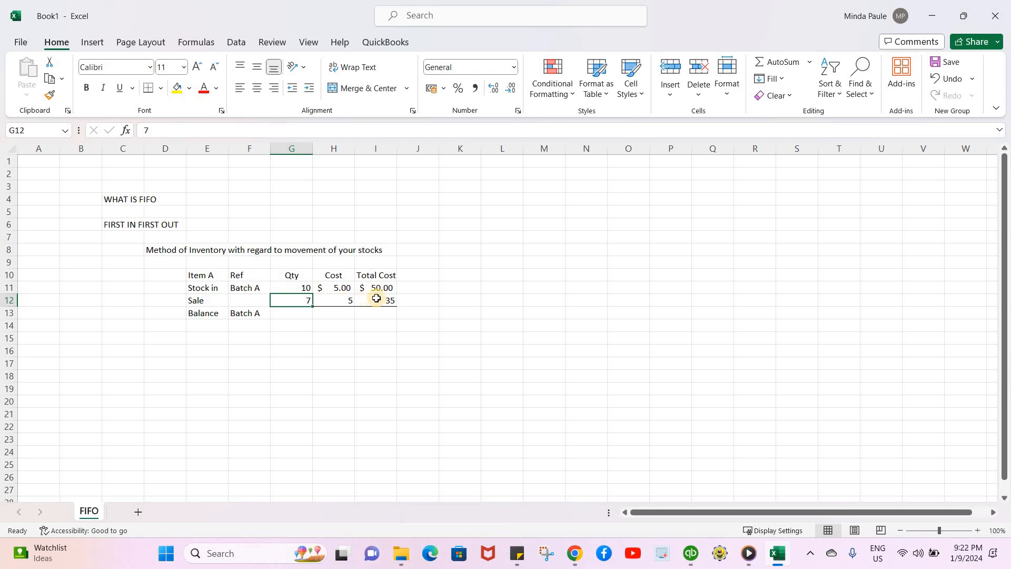
key("Right")
key("Right")
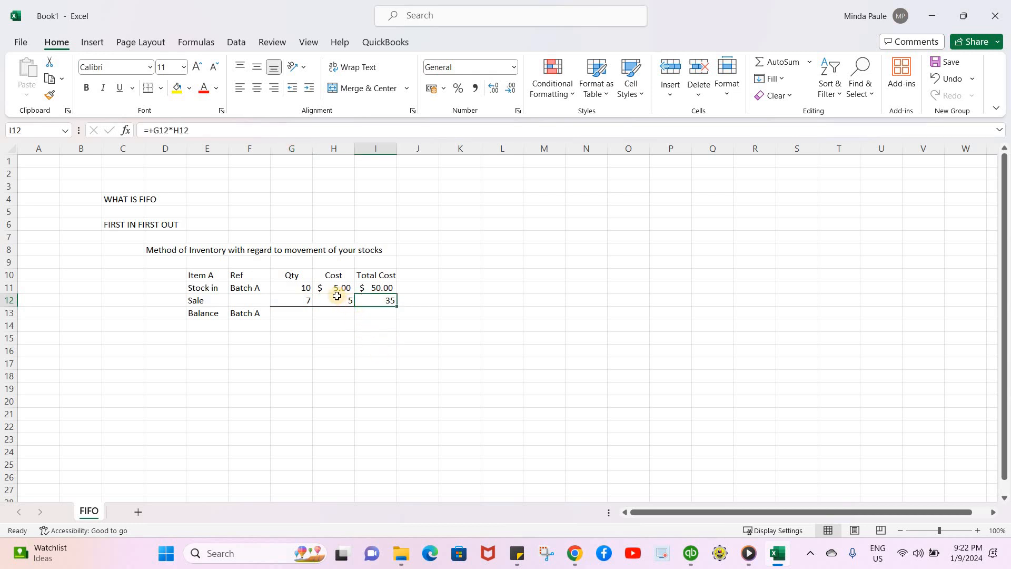
Apply US dollar accounting format to the sale row's cost and total cost cells
left_click_drag(340, 300, 376, 301)
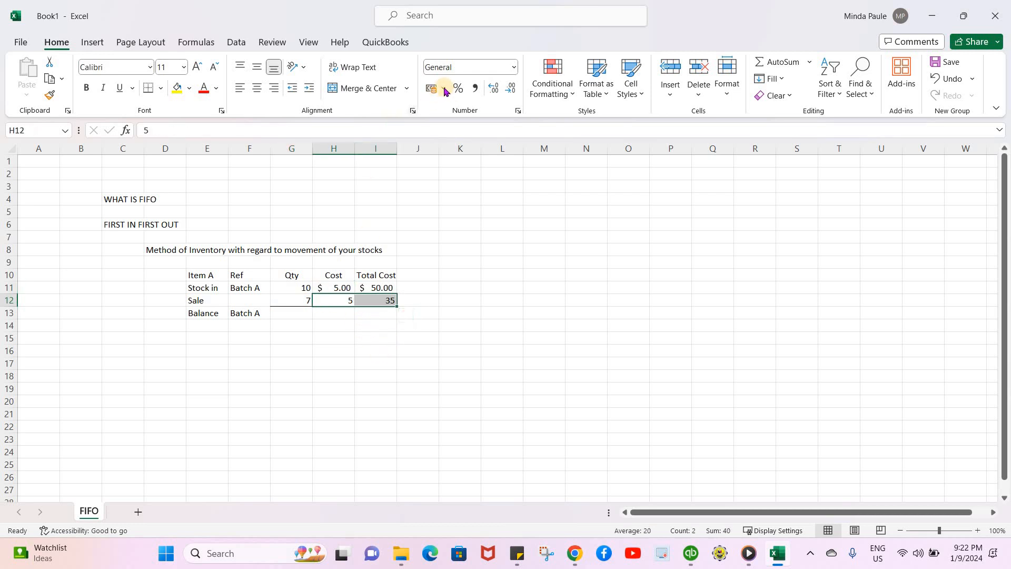
left_click(443, 89)
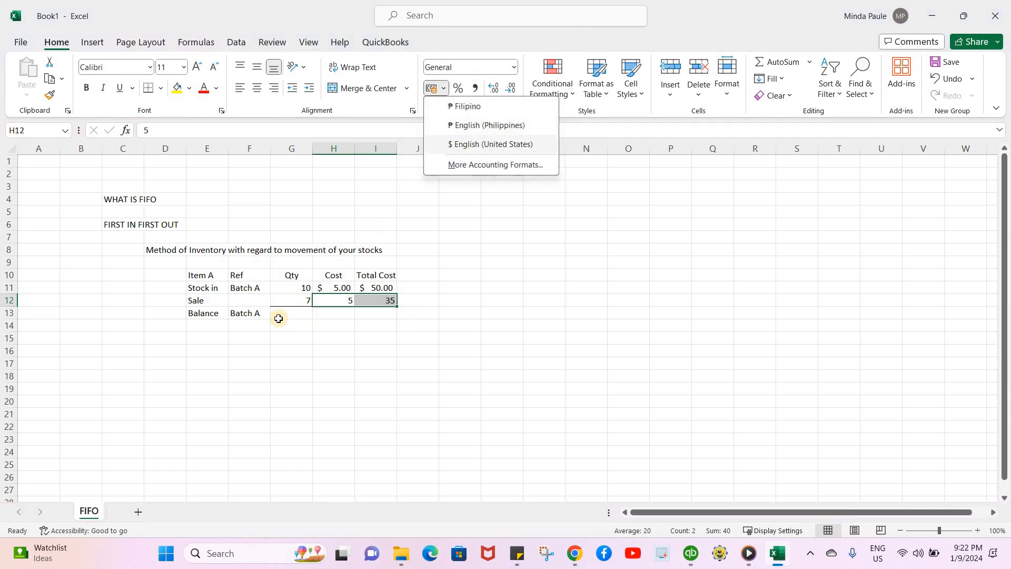
key("Return")
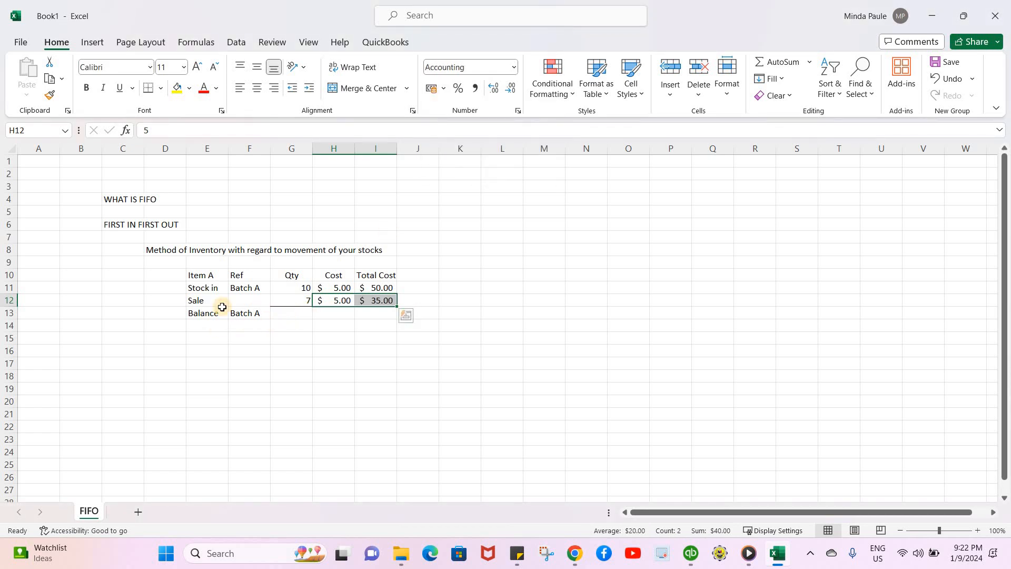
Enter a Balance quantity formula subtracting the sale quantity from the stock-in quantity
key("Down")
key("Left")
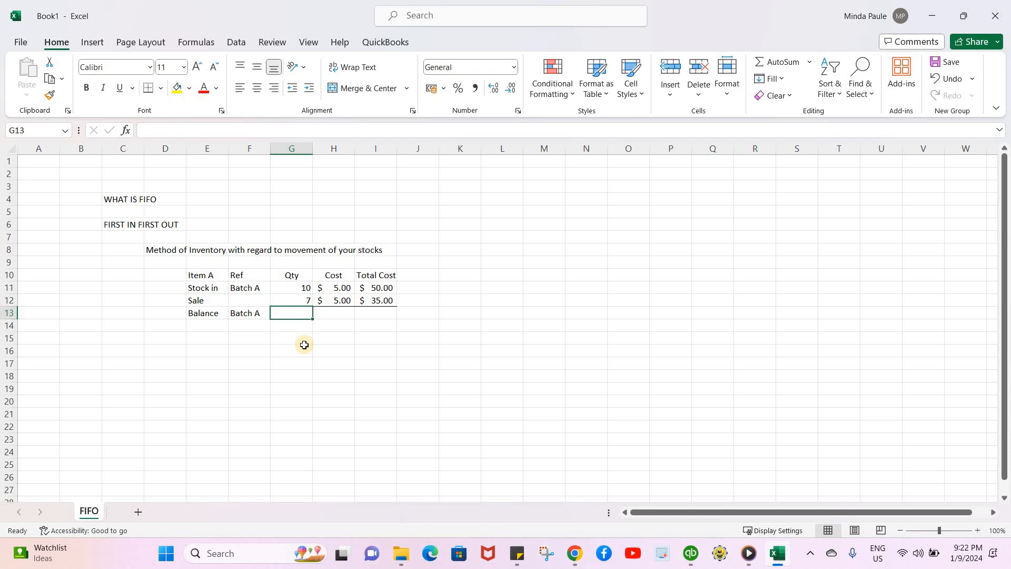
type("+")
key("Up")
key("Up")
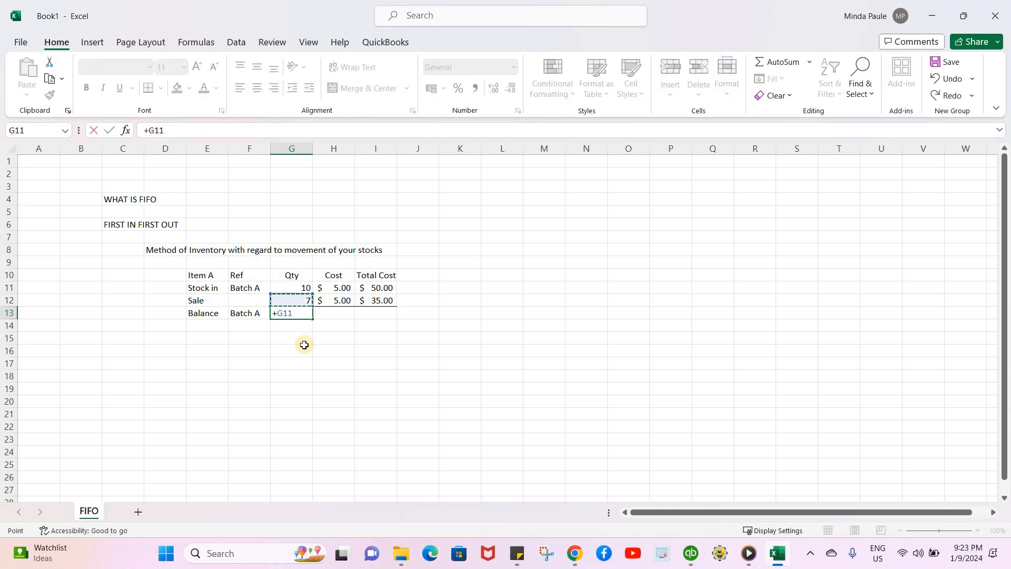
type("-")
key("Up")
key("Return")
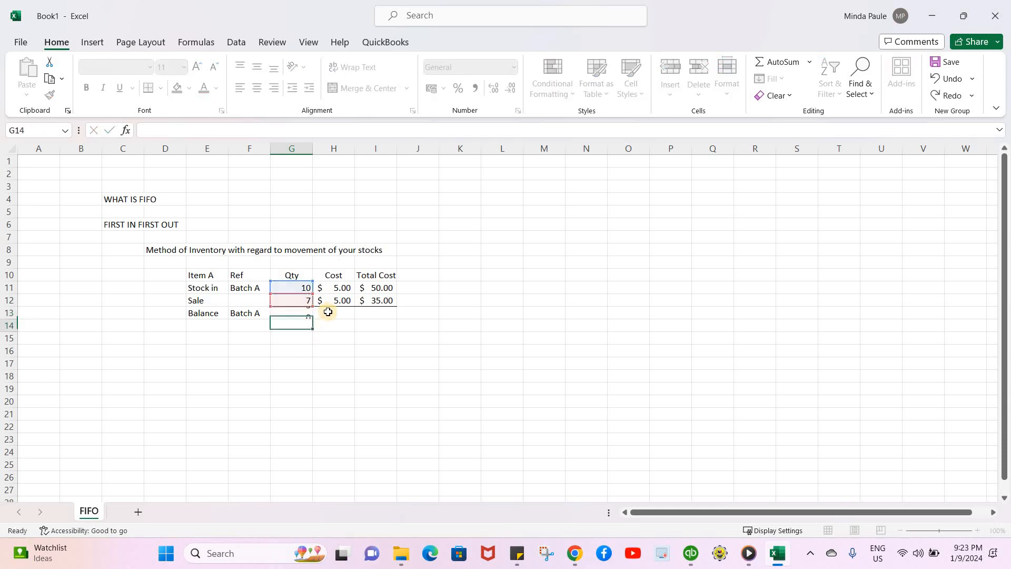
Copy the sale cost into the Balance row's cost cell
left_click(329, 311)
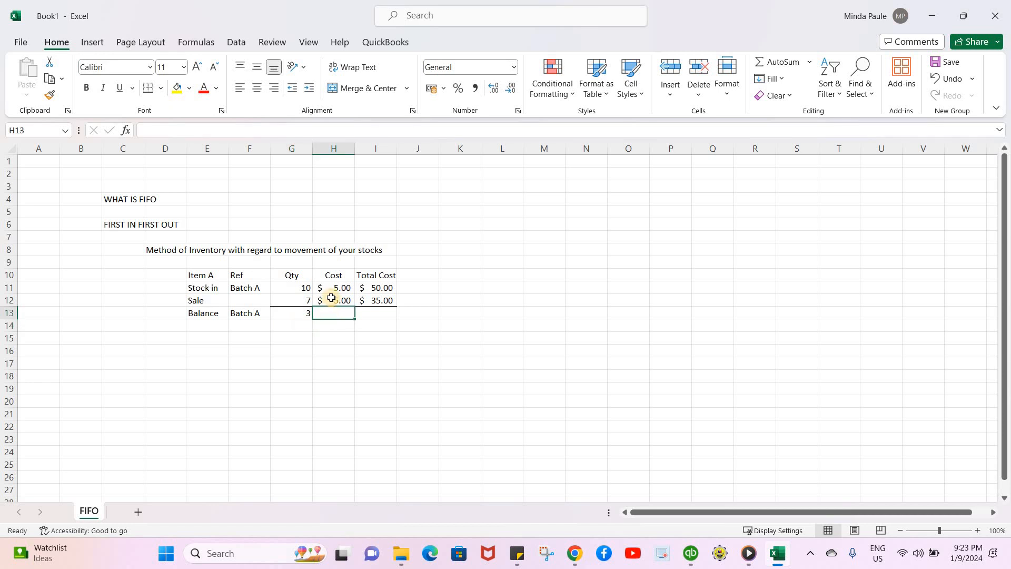
left_click(335, 296)
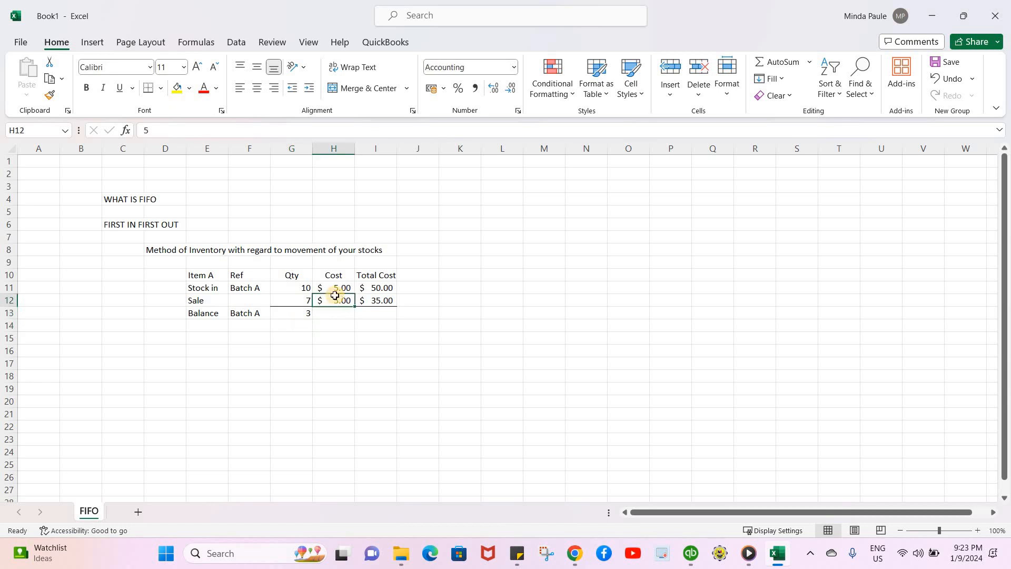
key("ctrl+c")
key("Down")
key("Return")
Enter a Balance total cost formula multiplying the balance quantity by its cost
key("Right")
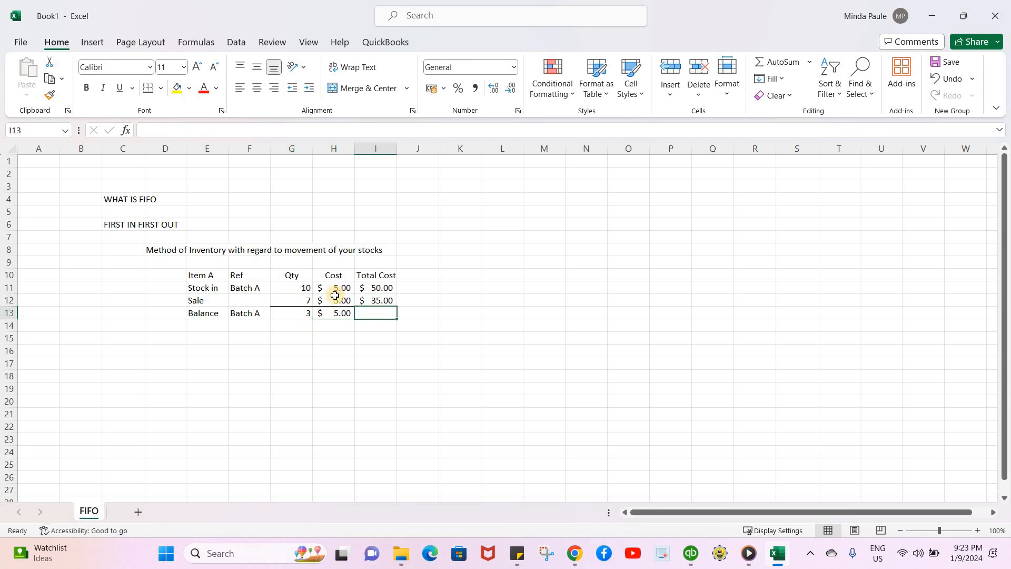
type("+")
key("Left")
key("Left")
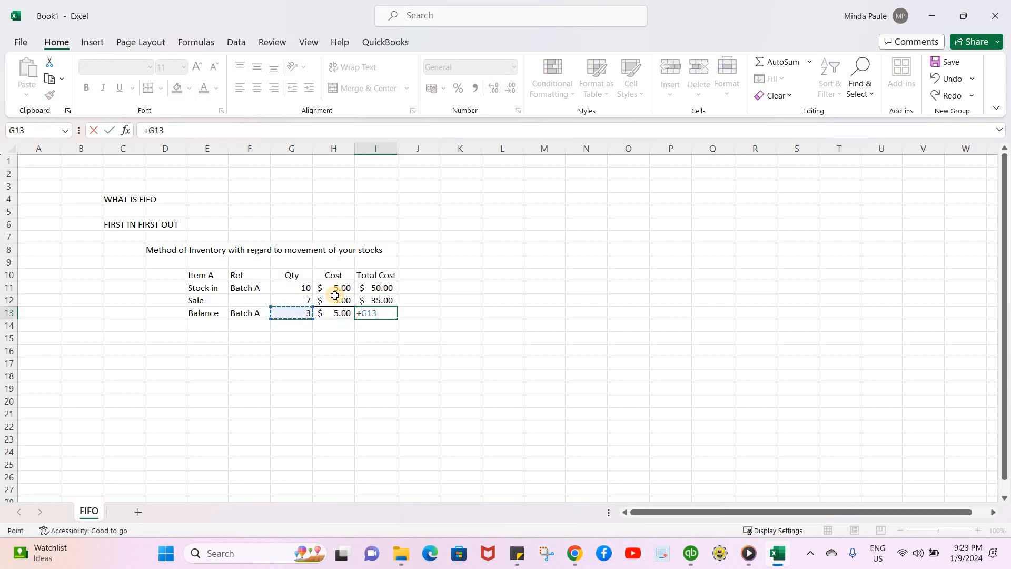
type("*")
key("Left")
key("Return")
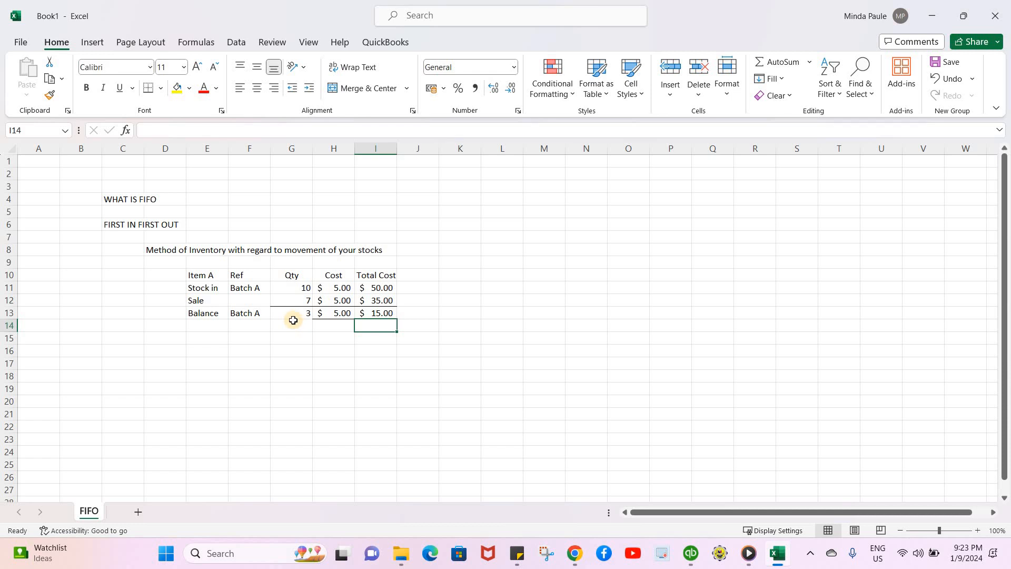
Label the row below Balance as Stock In in the item column
left_click(194, 327)
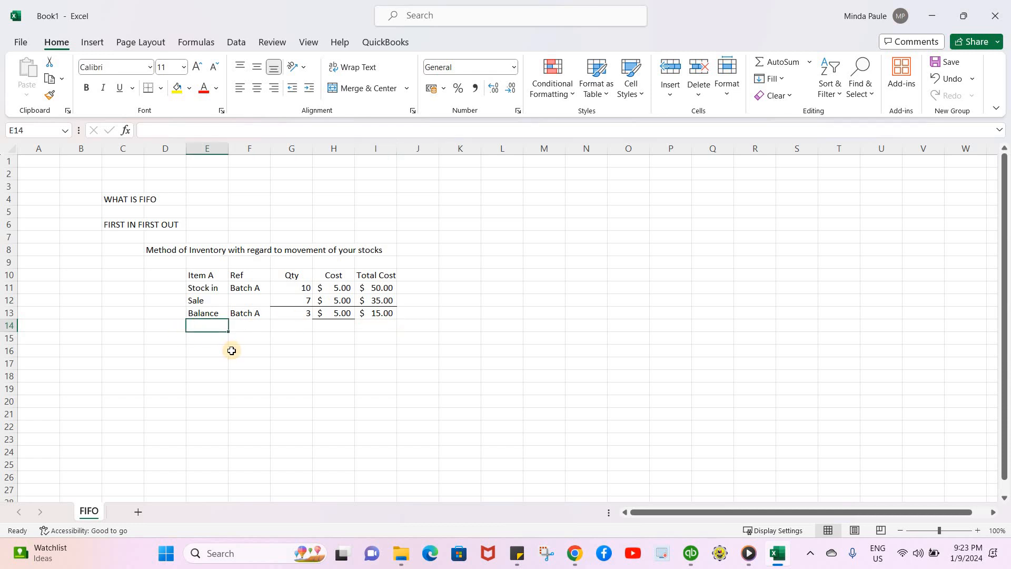
left_click(209, 275)
left_click(210, 318)
left_click(211, 325)
type("stock In")
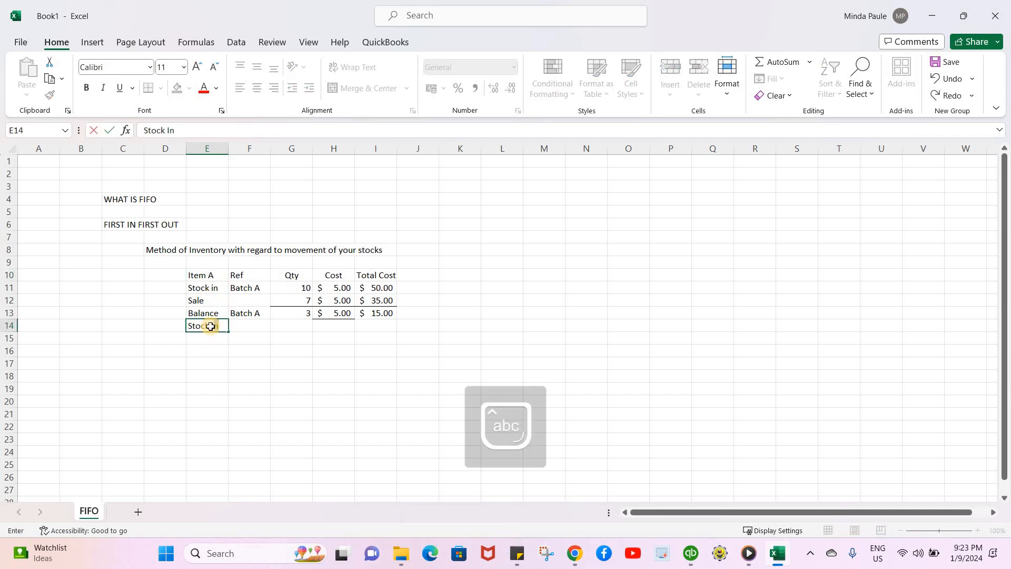
key("Return")
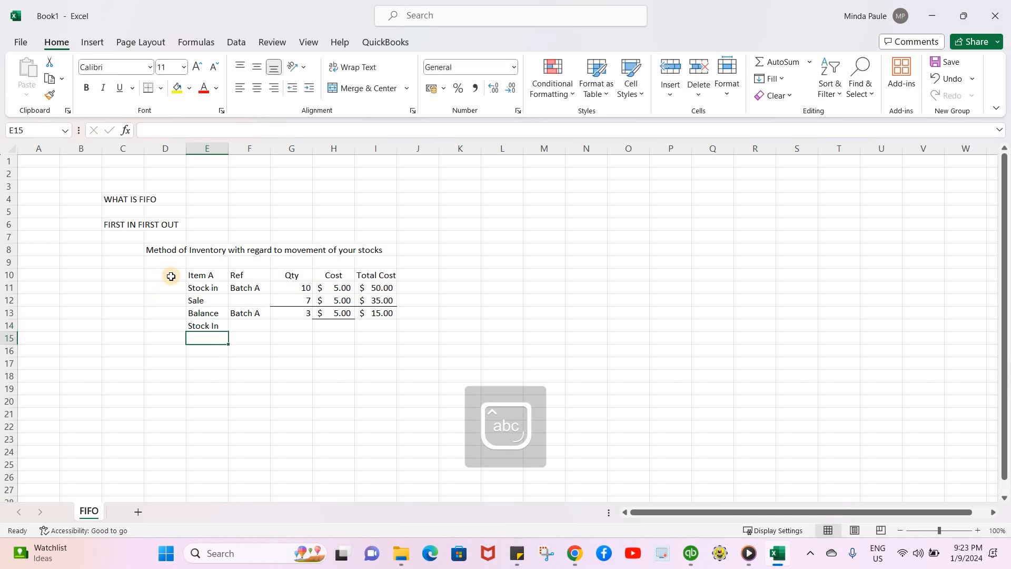
Add a Dates column header with Jan 1, Jan 2 and Jan 3 beside the stock-in, sale and new stock-in rows
left_click(171, 275)
type("Dates")
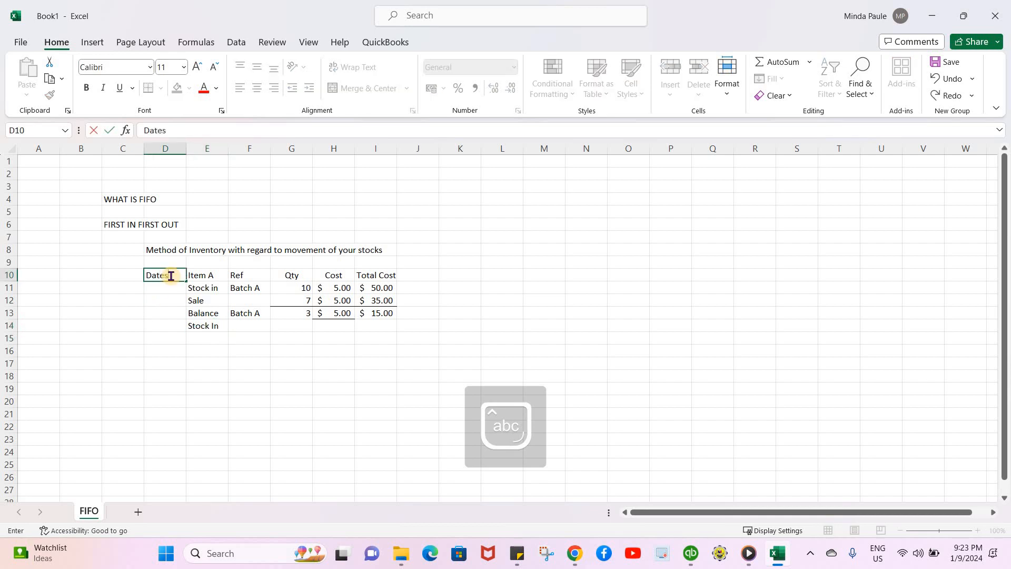
key("Return")
type("Jan 1")
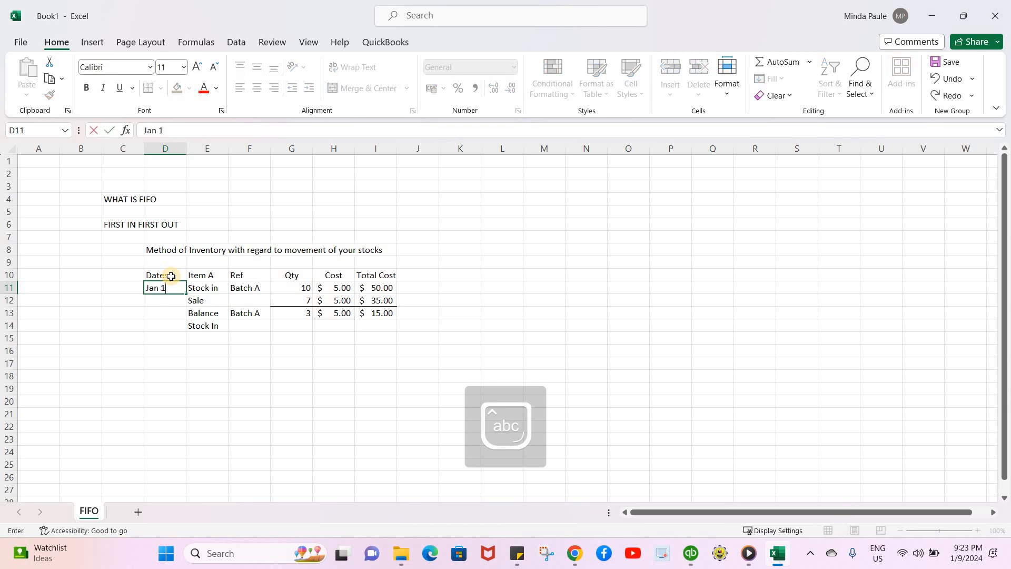
key("Return")
type("J")
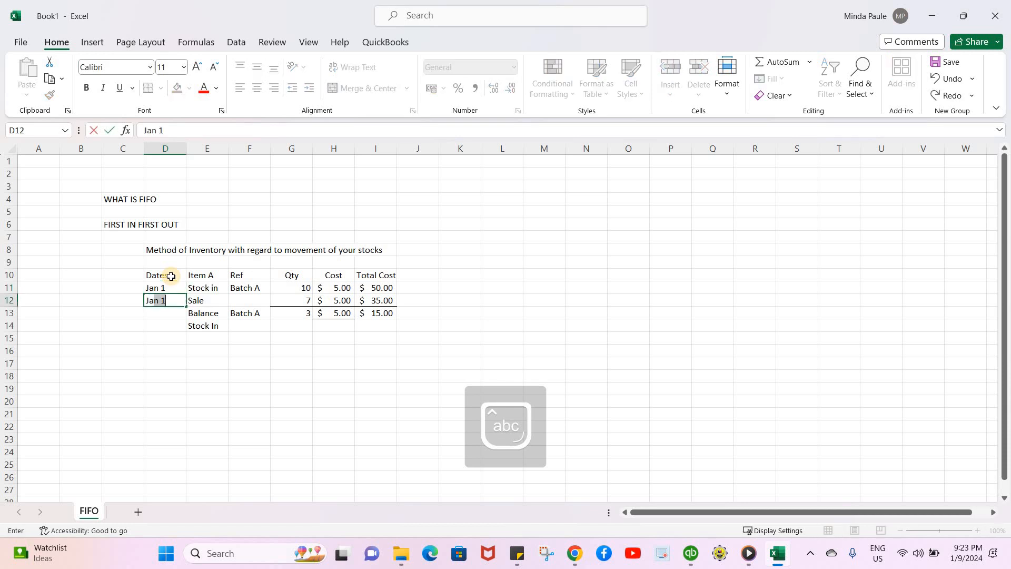
type("an 2")
key("Return")
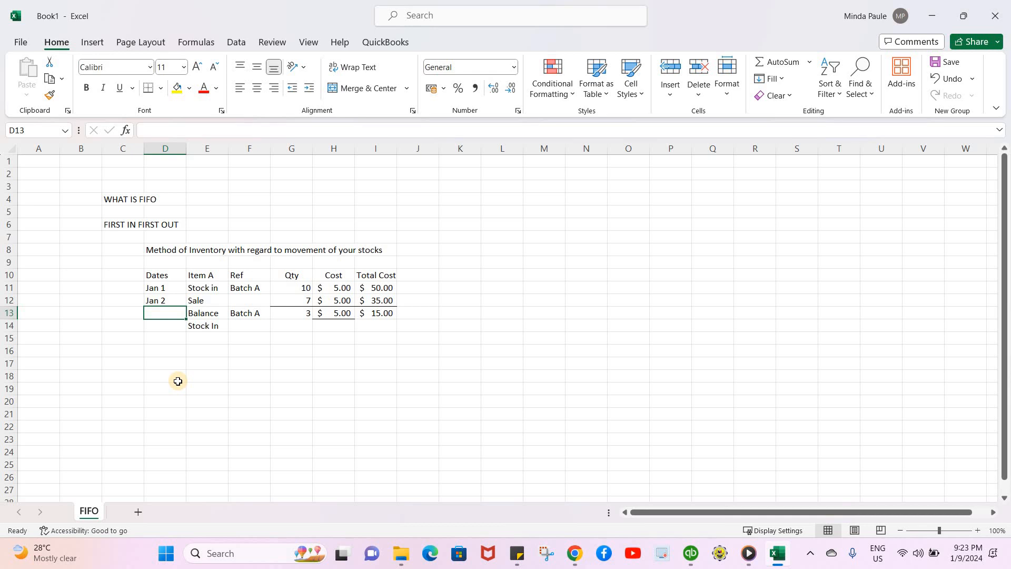
key("Down")
type("Jan")
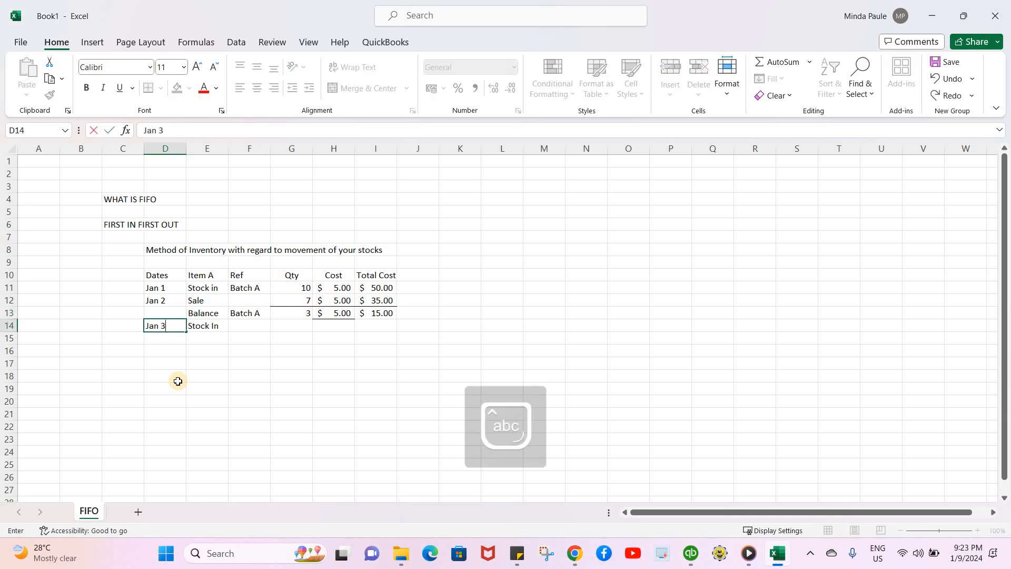
key("Return")
Set the new stock-in row's quantity to 15
key("Up")
key("Right")
key("Right")
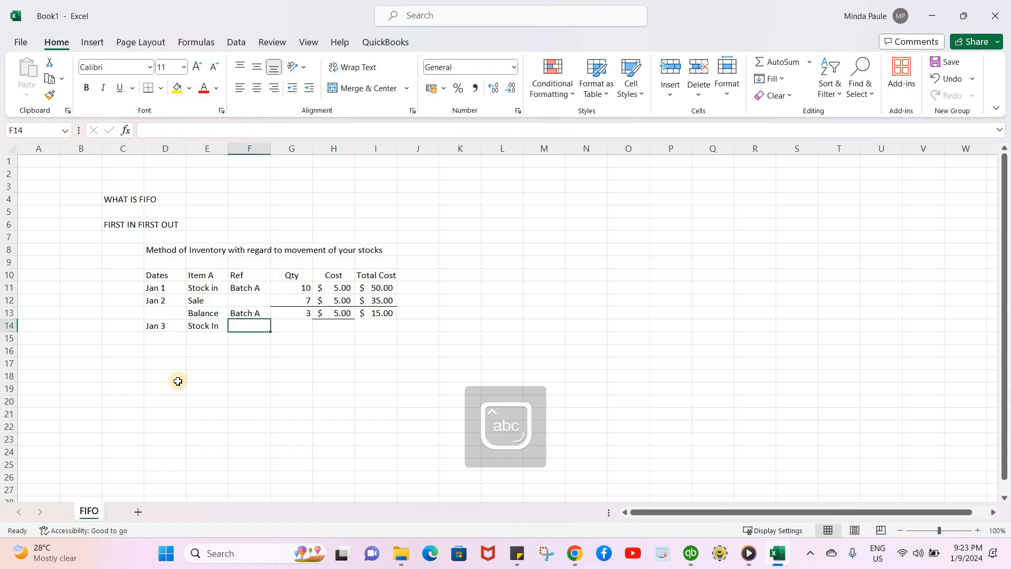
key("Right")
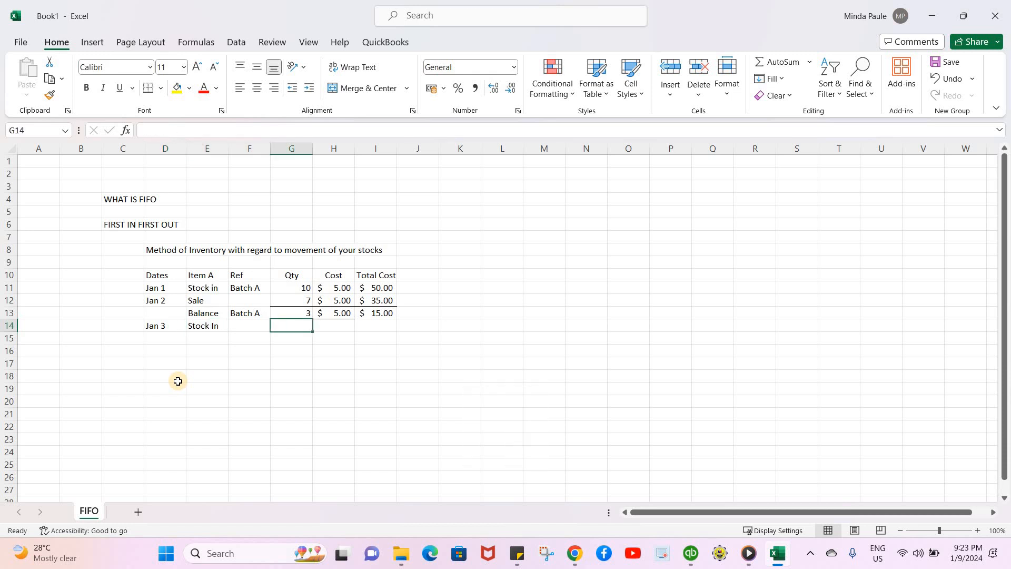
type("15")
key("Return")
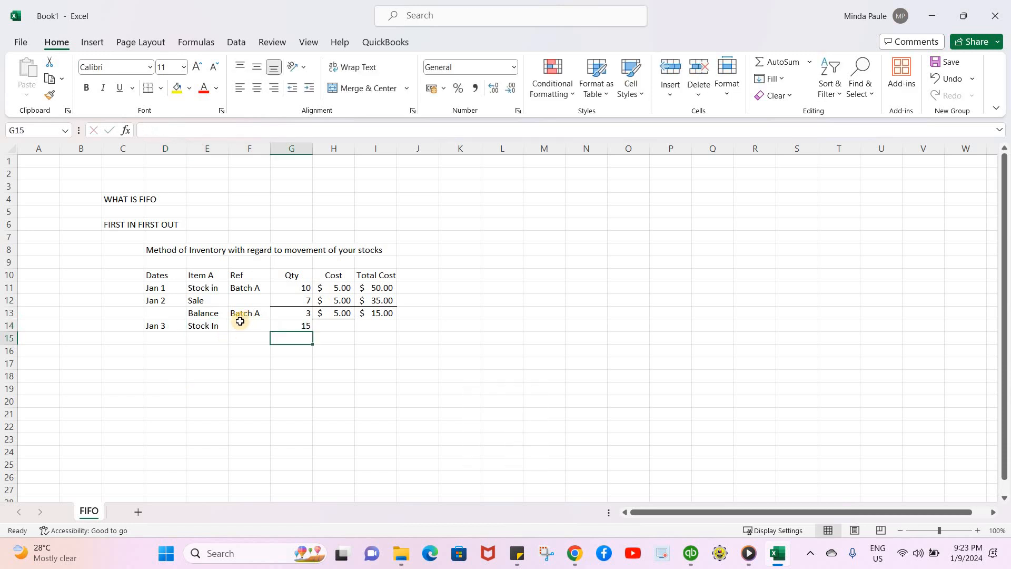
Enter Batch B as the reference for the new stock-in row
key("Up")
key("Left")
type("B")
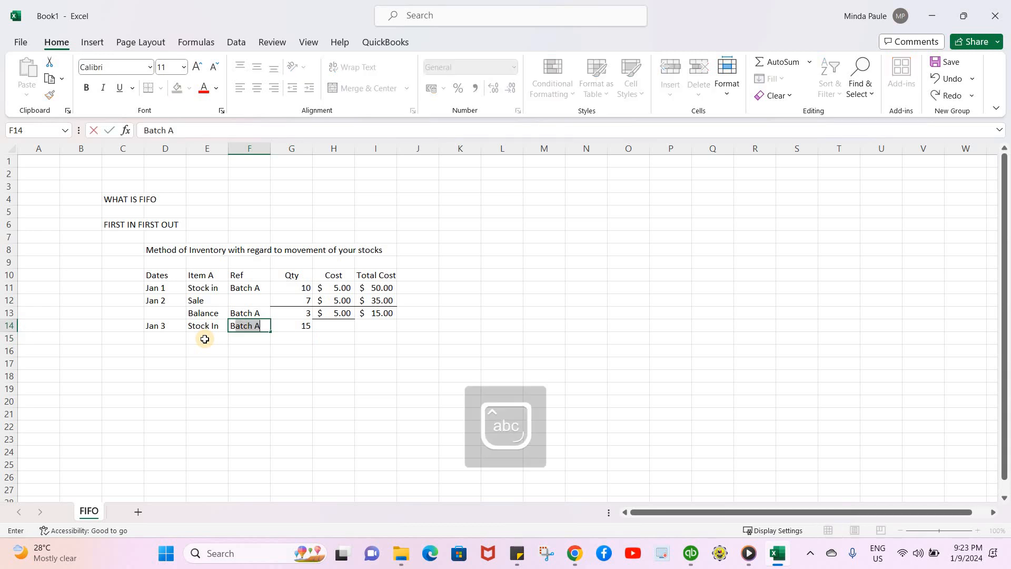
type("atch B")
key("Return")
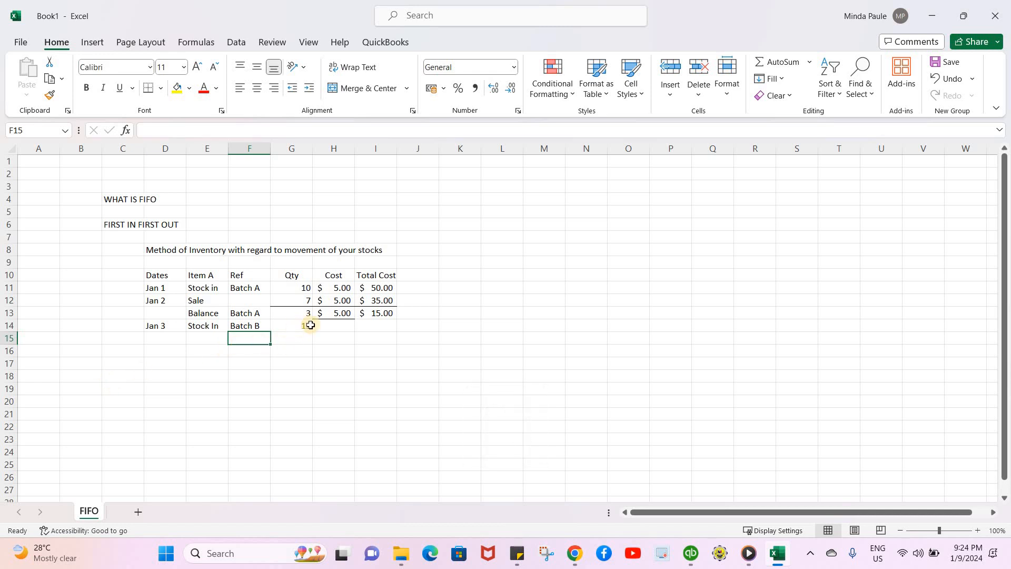
Set the Batch B row's cost to 5.5
left_click(335, 329)
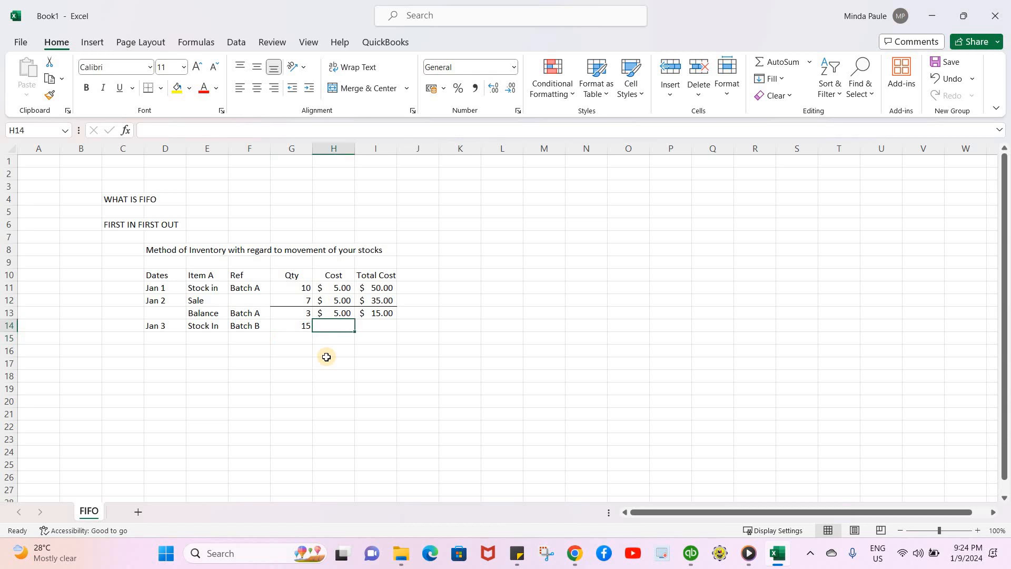
type("5.5")
key("Return")
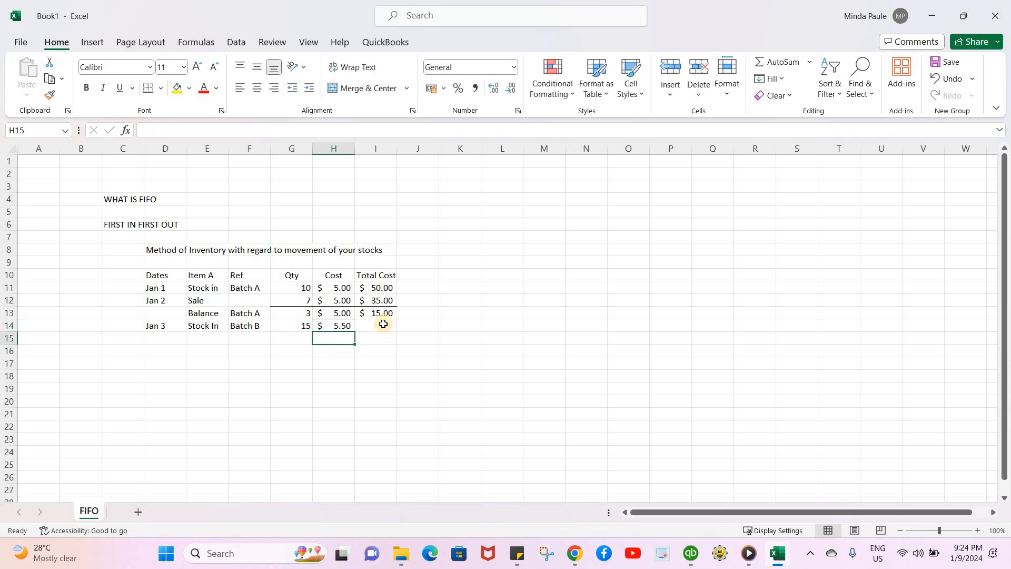
Enter a total cost formula multiplying quantity by cost for the Batch B stock-in row
left_click(384, 323)
type("+")
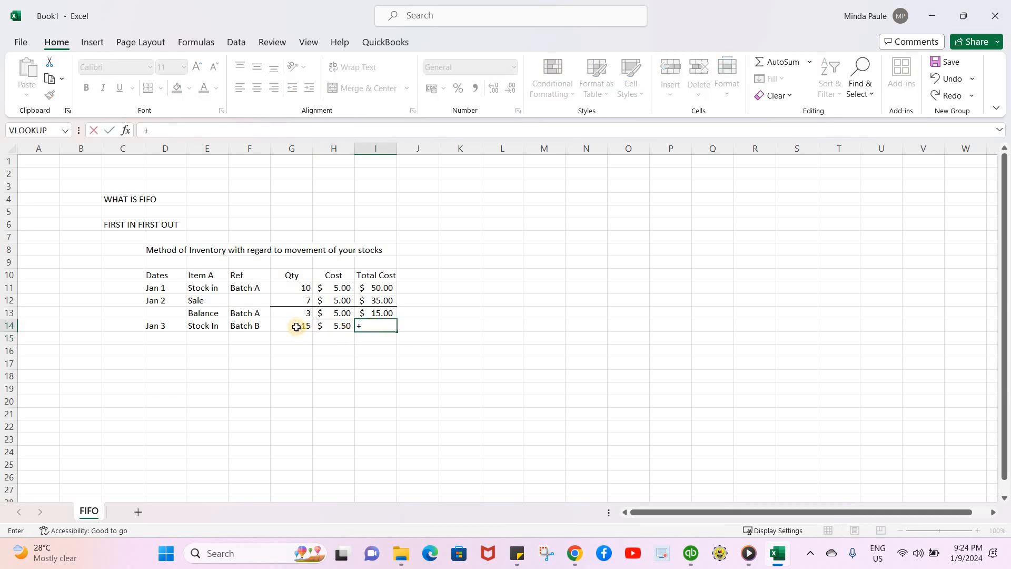
left_click(299, 324)
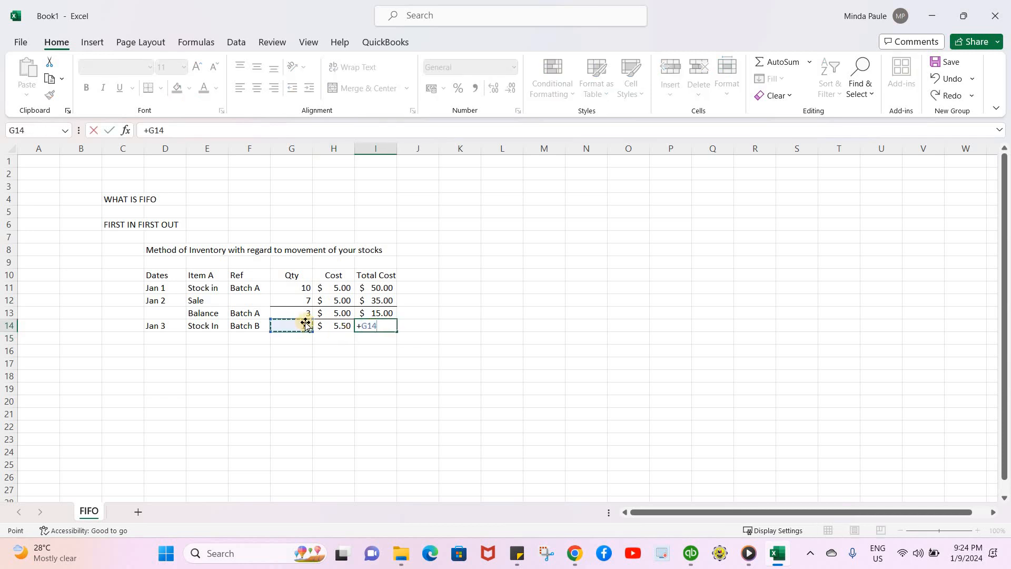
type("*")
left_click(343, 324)
key("Return")
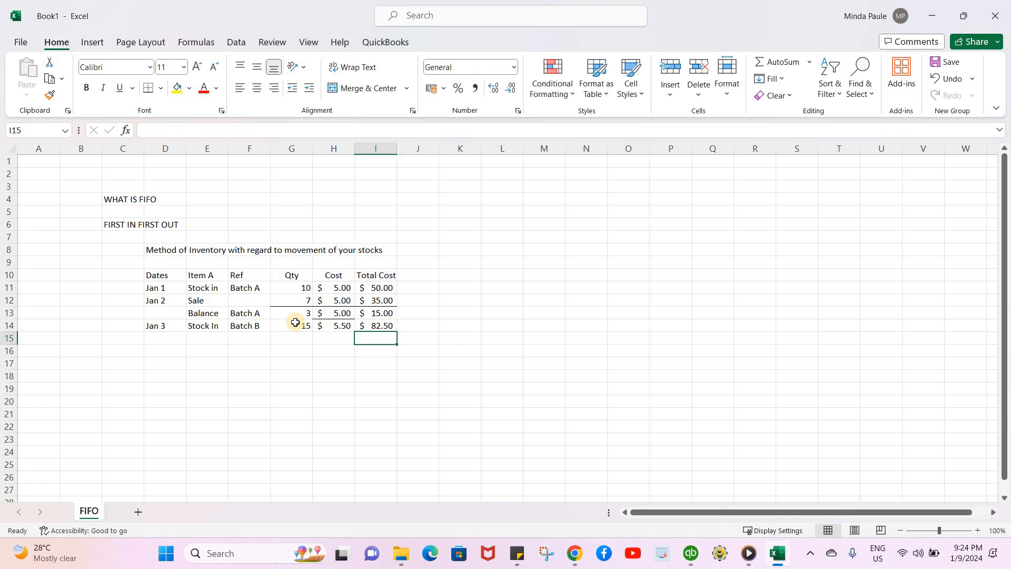
Add a new row dated Jan 4 with the item Sale below the Batch B stock-in
left_click(211, 338)
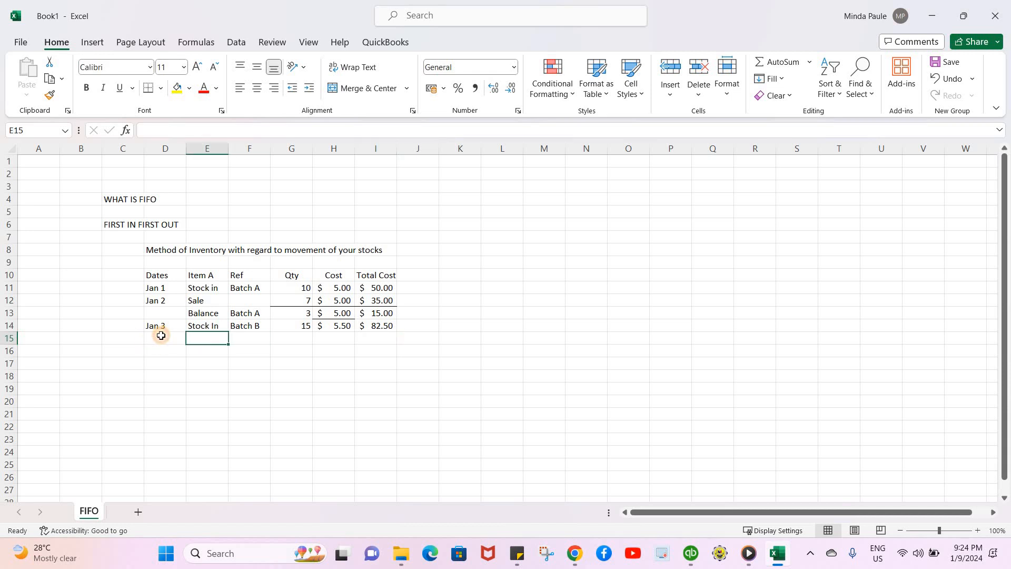
left_click(161, 335)
type("Jan")
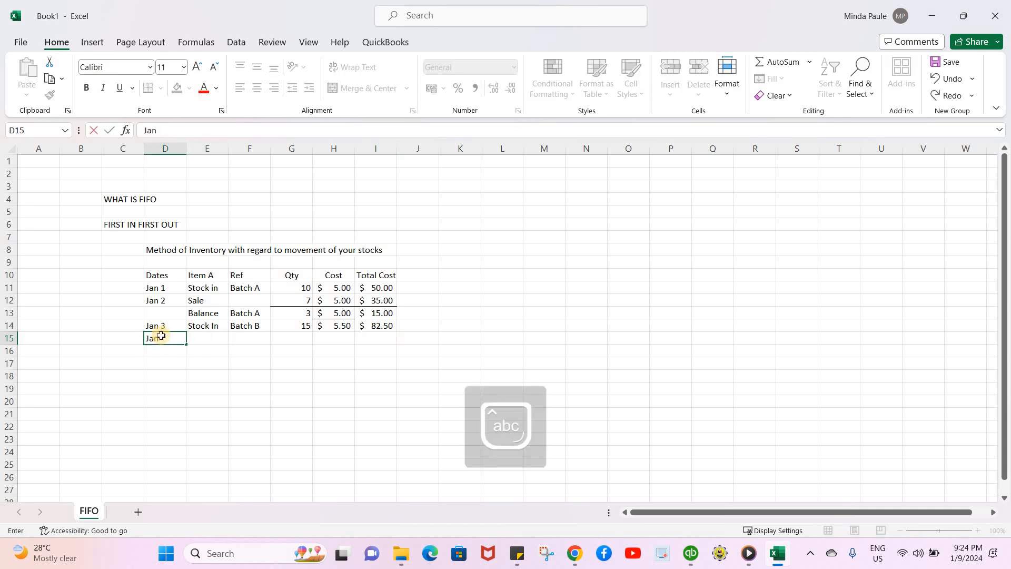
type(" 4")
key("Return")
left_click(205, 335)
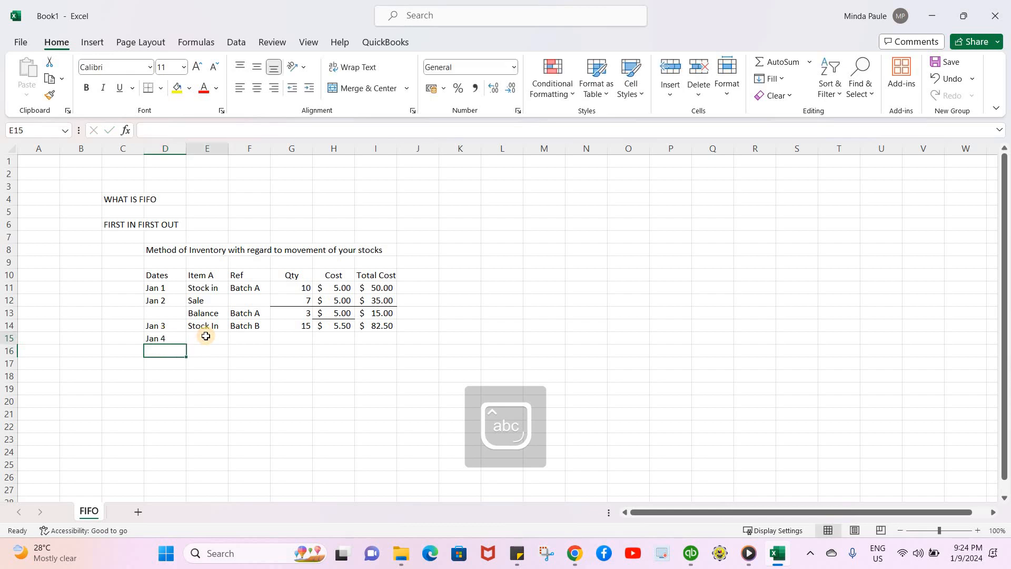
type("Sale")
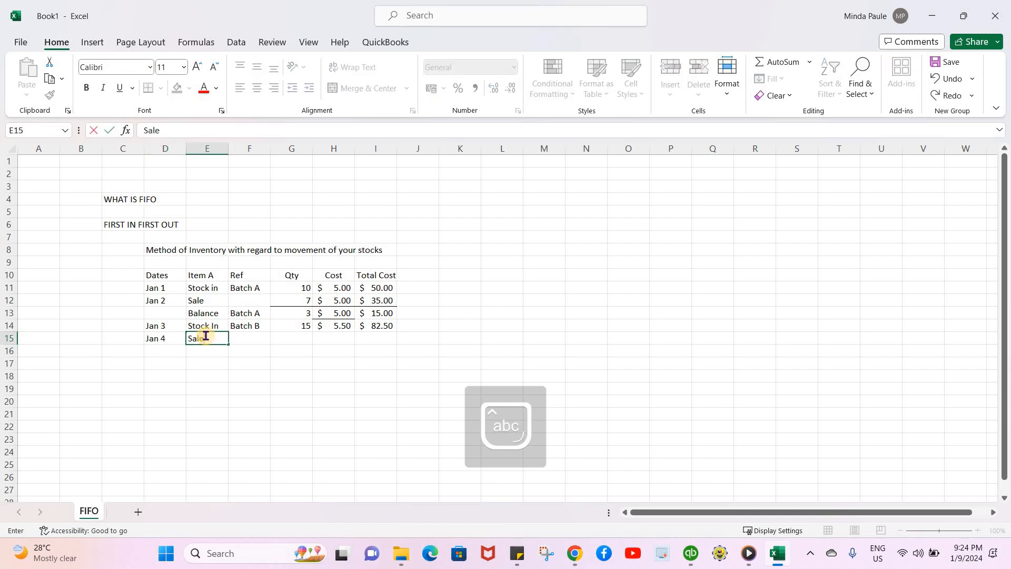
key("Tab")
key("Tab")
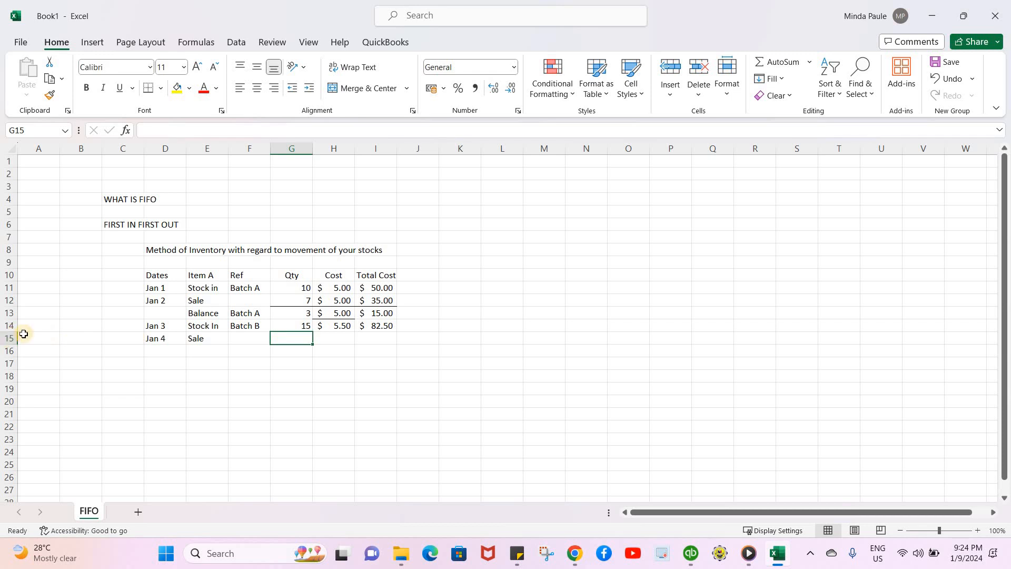
Shade the quantity, cost and total cost cells of the balance and Batch B rows light gray
mouse_move(292, 313)
left_mouse_down()
mouse_move(290, 323)
mouse_move(379, 327)
left_mouse_up()
left_click(190, 89)
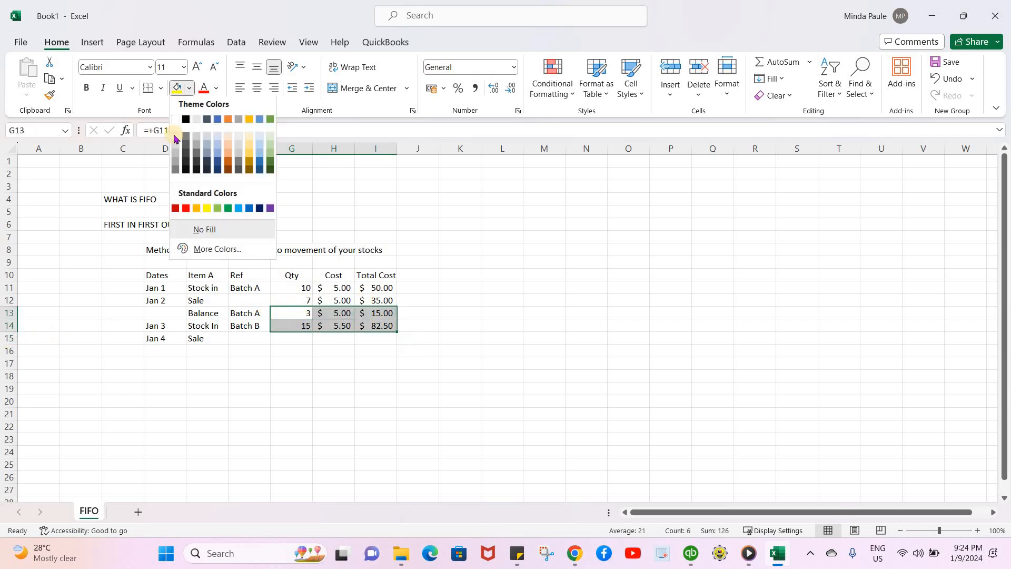
left_click(239, 121)
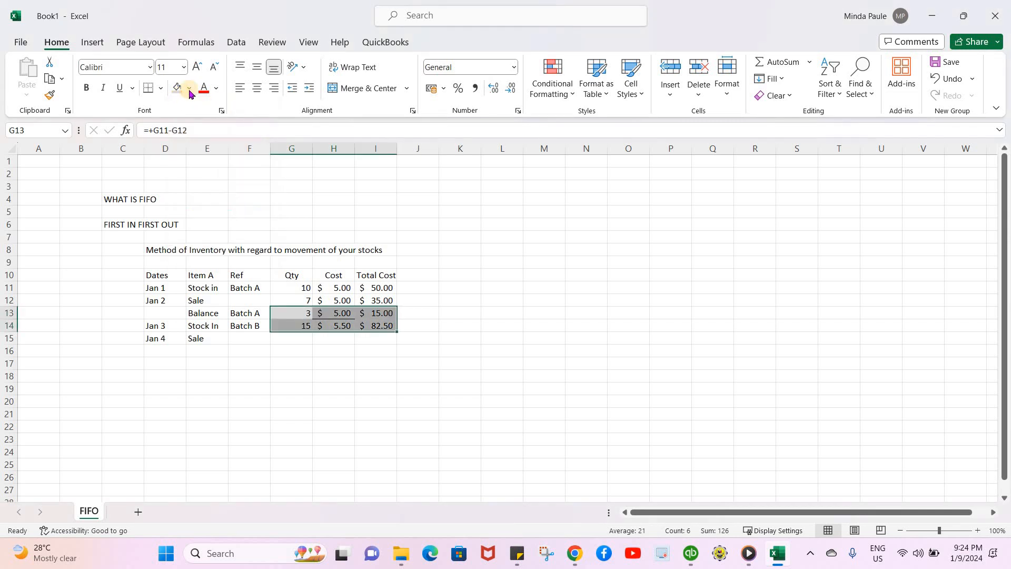
Remove the borders from the shaded balance and Batch B cells
left_click(161, 90)
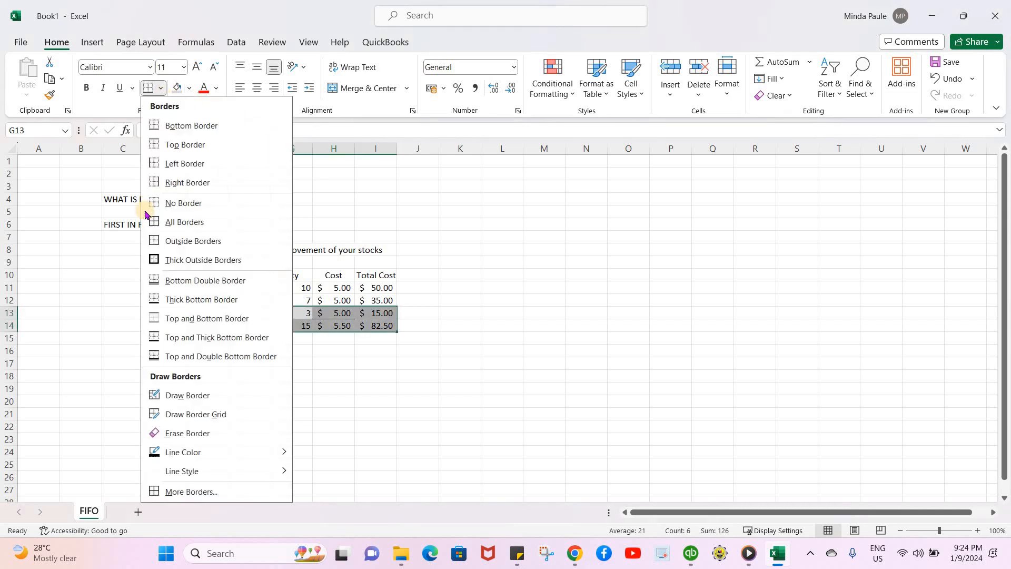
left_click(183, 202)
left_click(320, 324)
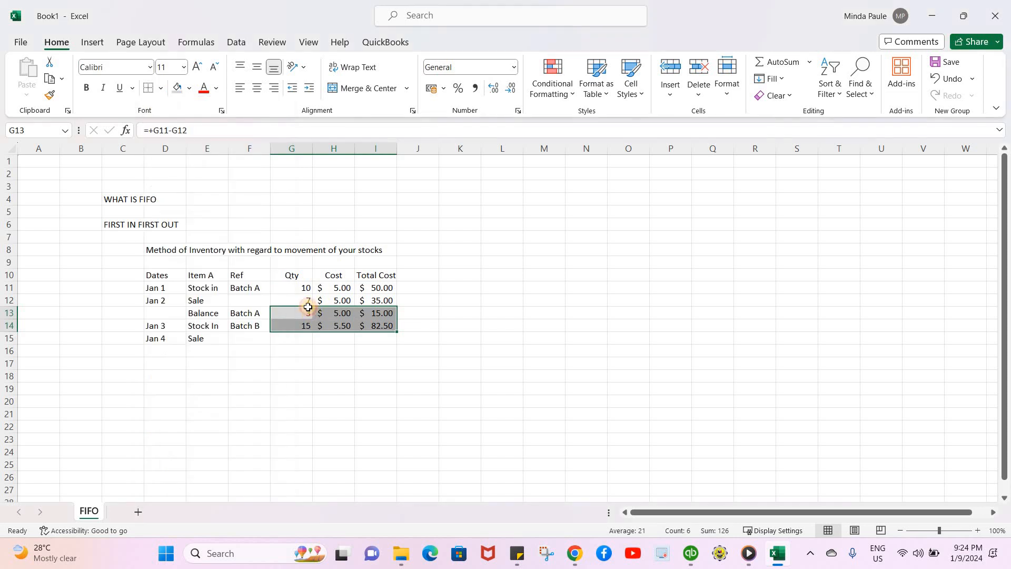
Add a bottom border under the Jan 2 sale row's quantity, cost and total cost cells
left_click_drag(300, 301, 368, 301)
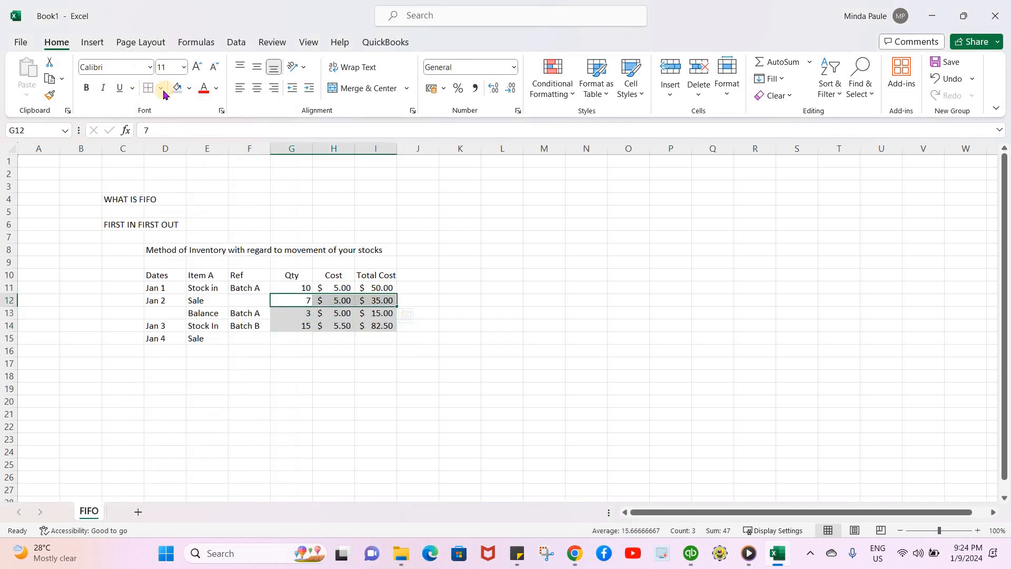
left_click(162, 88)
left_click(158, 125)
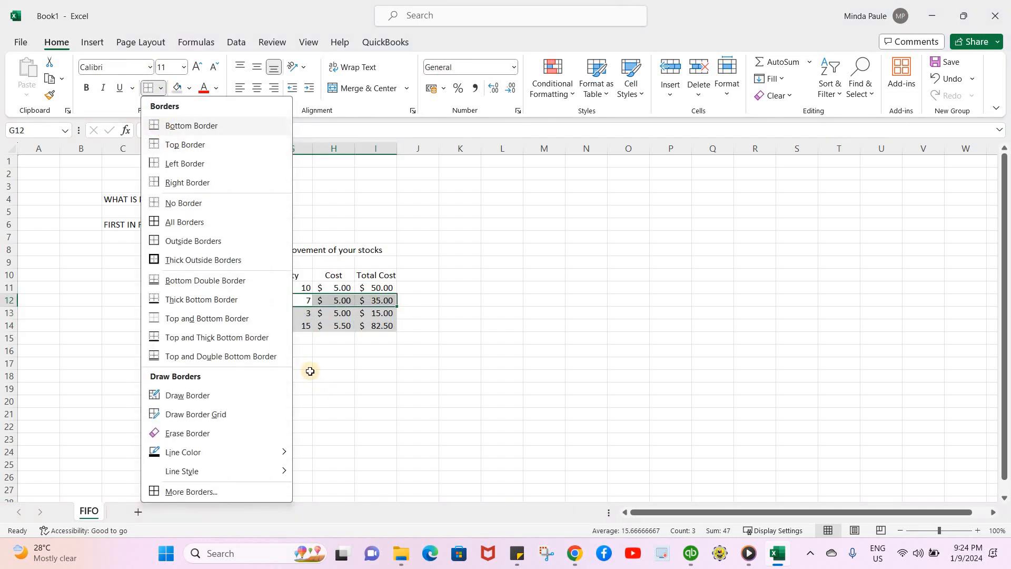
left_click(307, 365)
Enter 10 in cell K14 beside the table as a side calculation
left_click(265, 341)
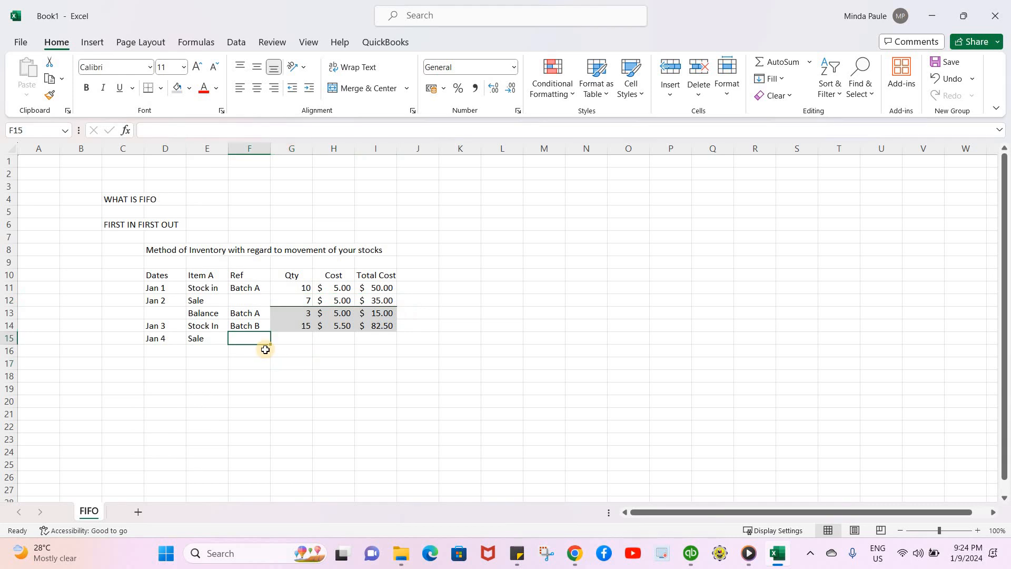
left_click(292, 336)
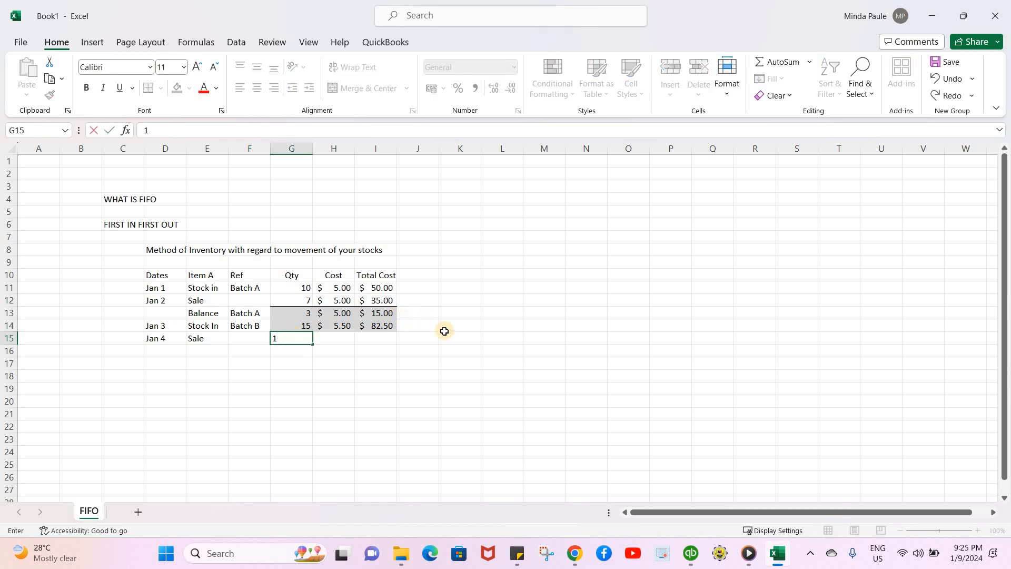
left_click(465, 331)
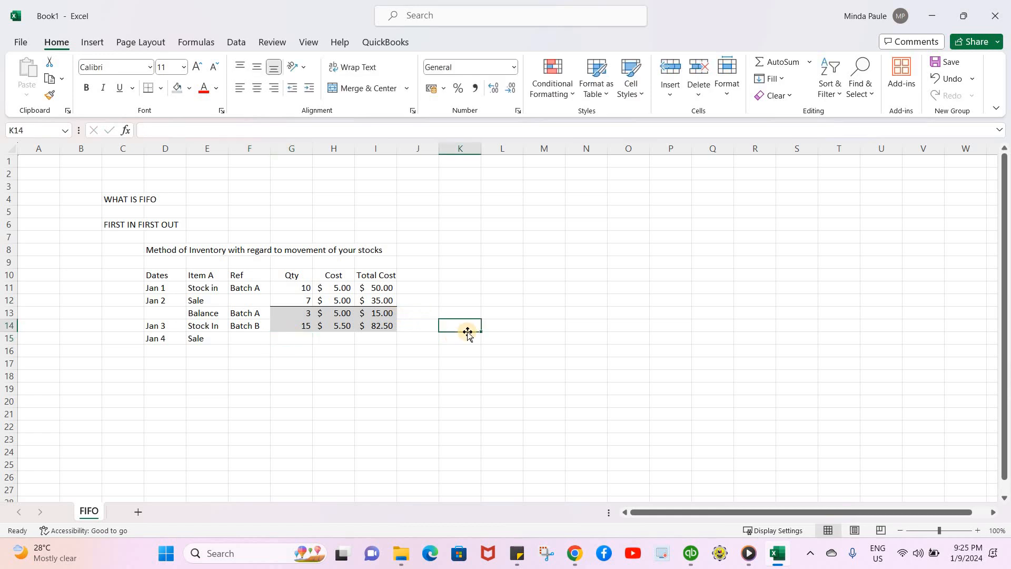
type("10")
key("Return")
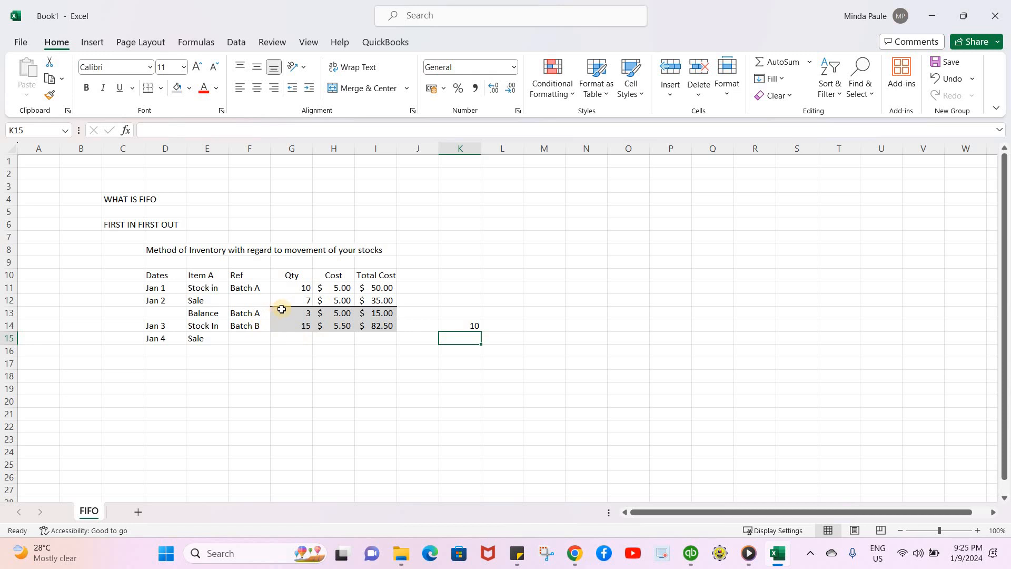
Set the Jan 4 sale row's quantity to 3
left_click_drag(292, 309, 374, 313)
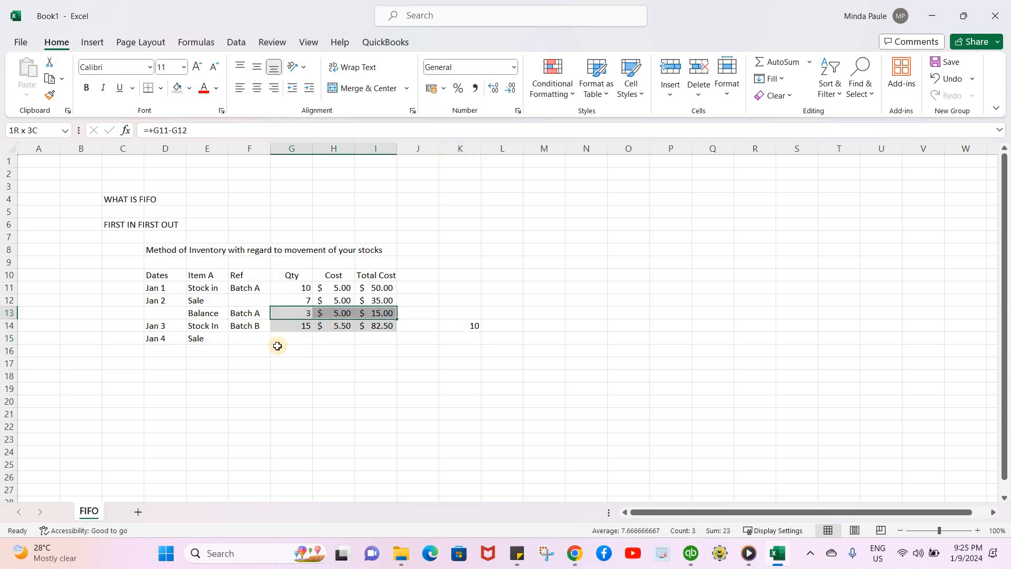
left_click(292, 338)
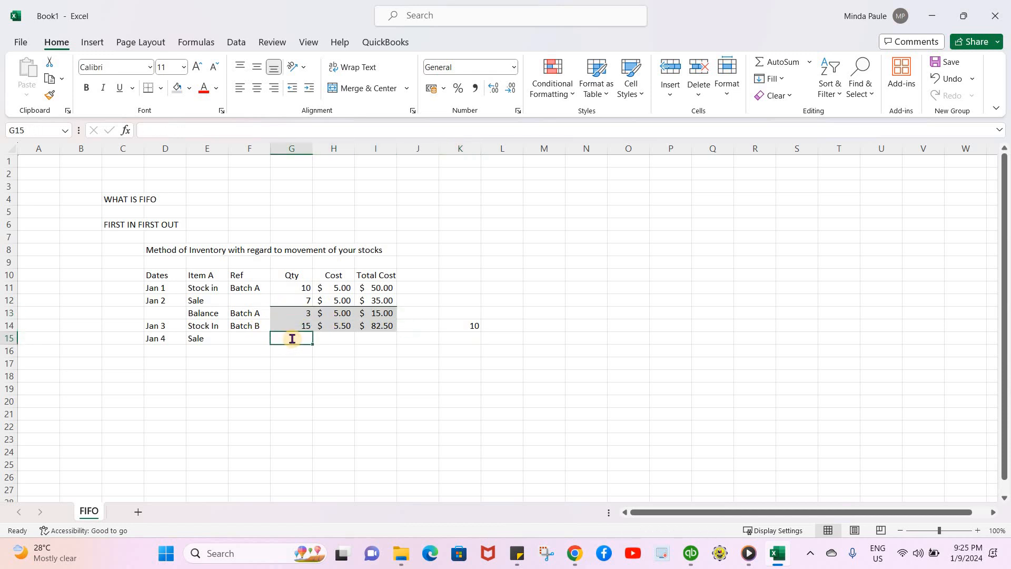
type("3")
key("Tab")
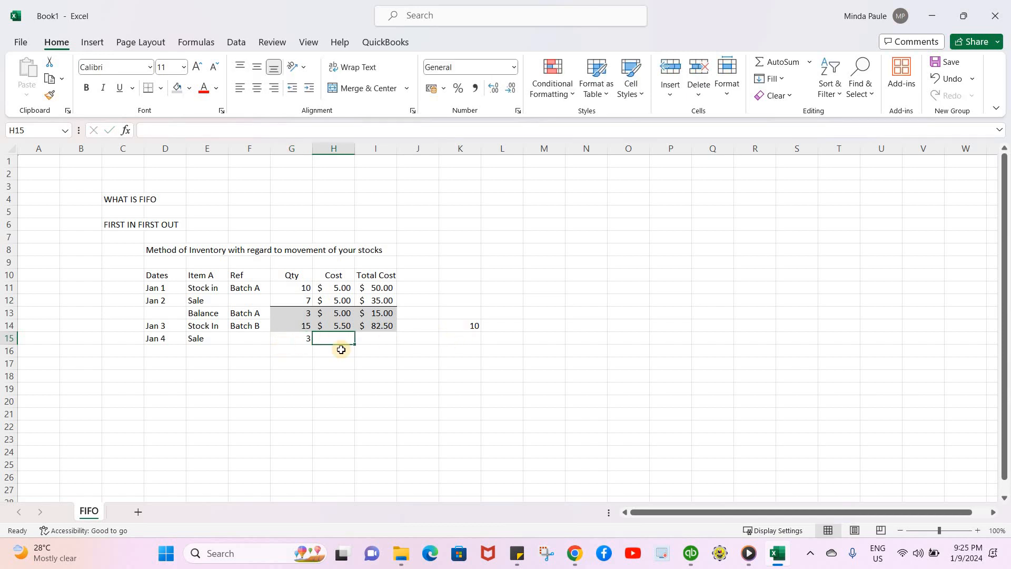
Enter 3 in K15 and a formula in K16 subtracting K15 from K14
left_click(471, 336)
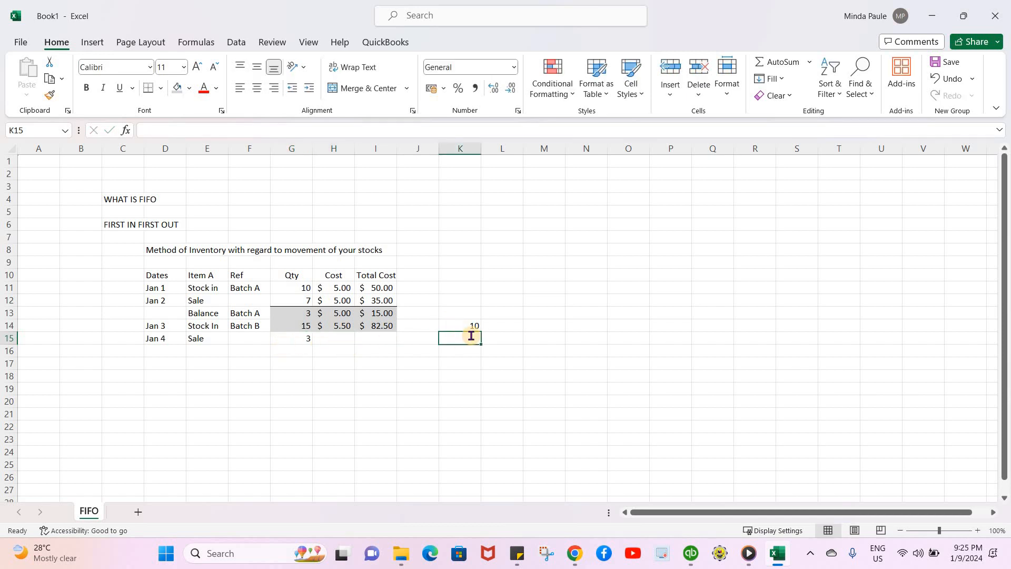
type("3")
key("Return")
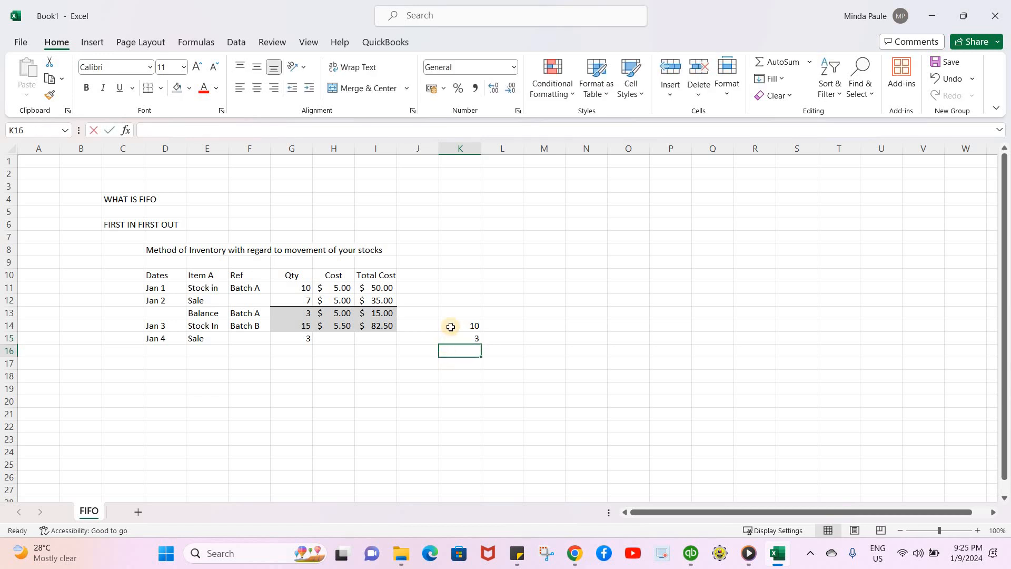
type("+")
left_click(450, 325)
type("-")
left_click(450, 338)
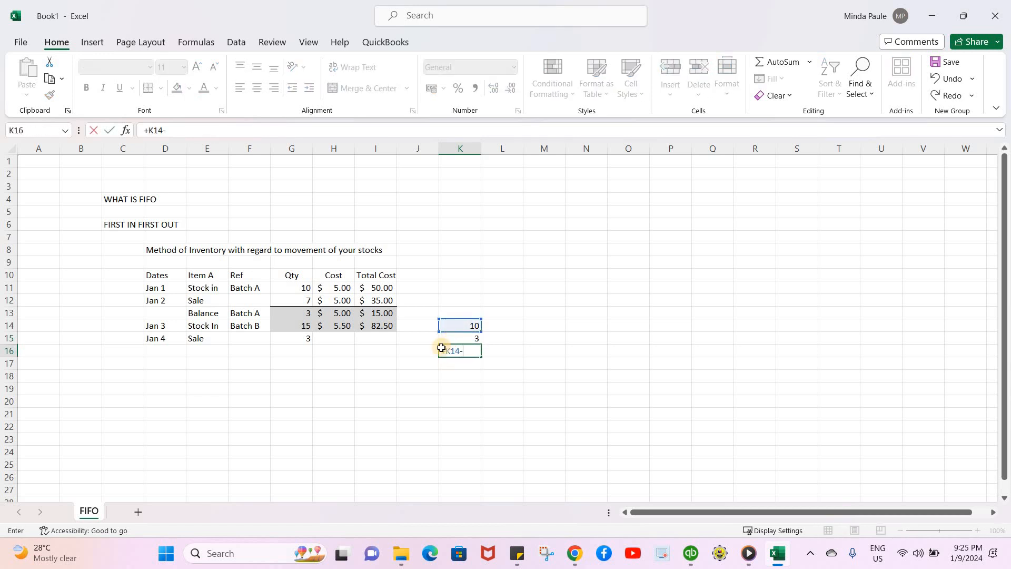
key("Return")
Set the quantity in the row below the Jan 4 sale to 7
left_click(289, 346)
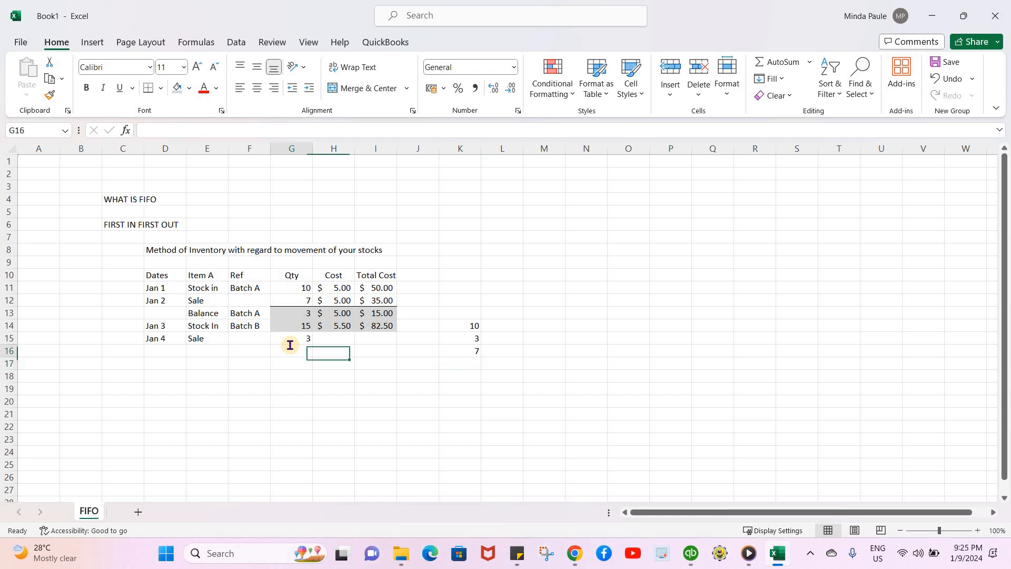
type("7")
key("Return")
Link the two Jan 4 sale rows' costs to the Batch A balance cost and the Batch B cost
left_click(342, 339)
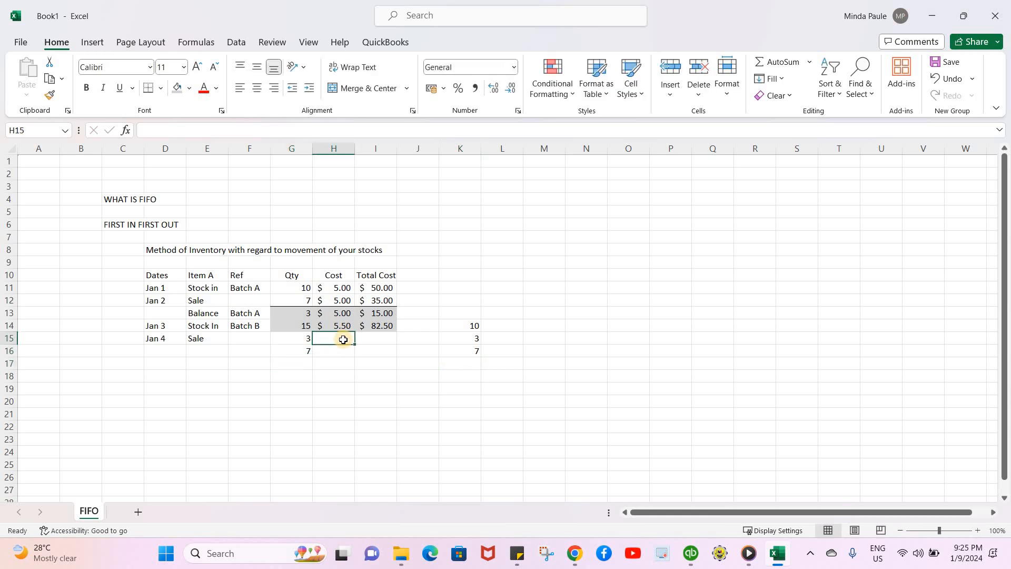
type("+")
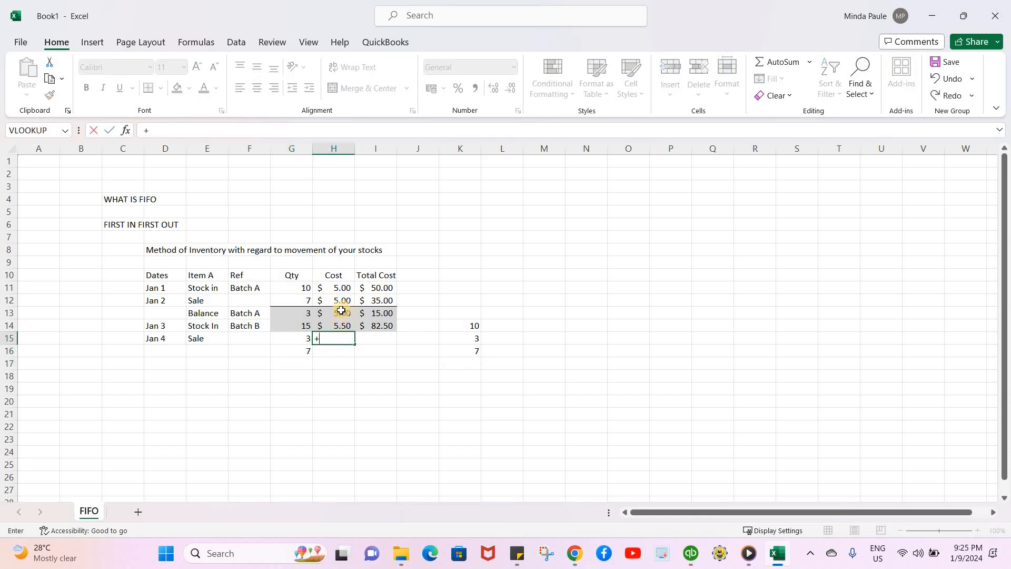
left_click(341, 311)
key("Return")
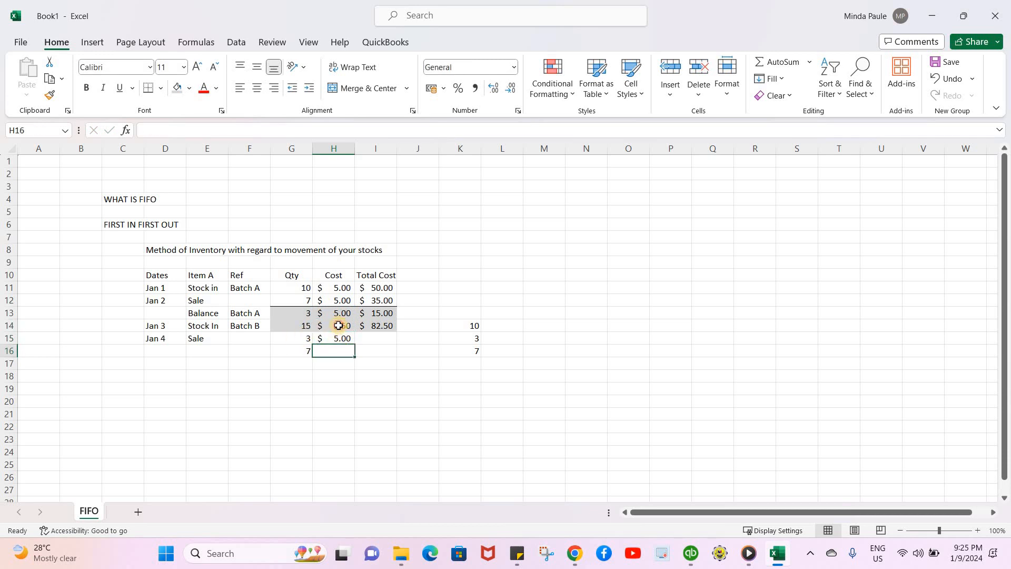
type("+")
key("Up")
key("Up")
key("Return")
Enter total cost formulas multiplying quantity by cost for both Jan 4 sale rows
left_click(382, 341)
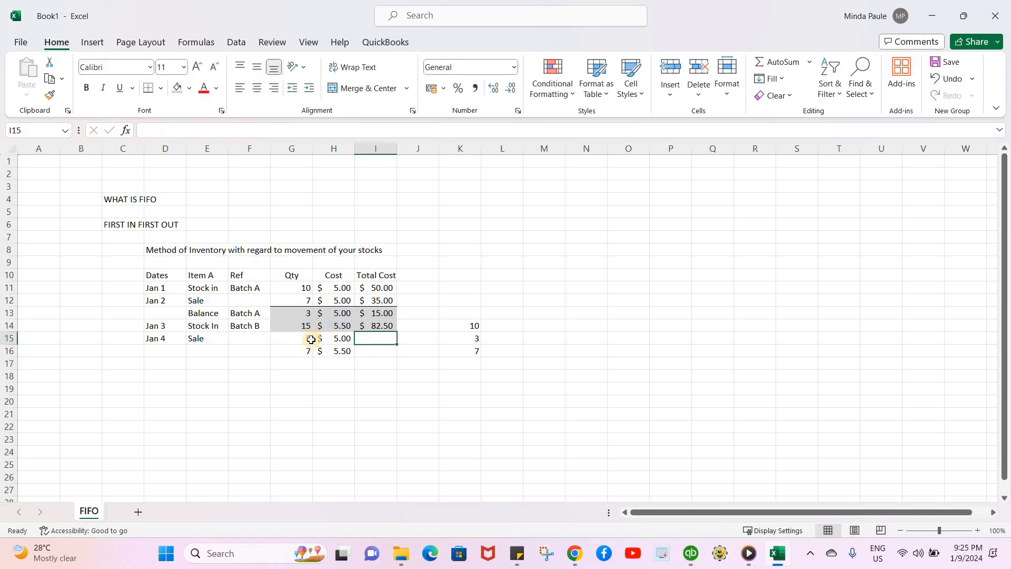
type("+")
left_click(305, 340)
type("*")
left_click(316, 338)
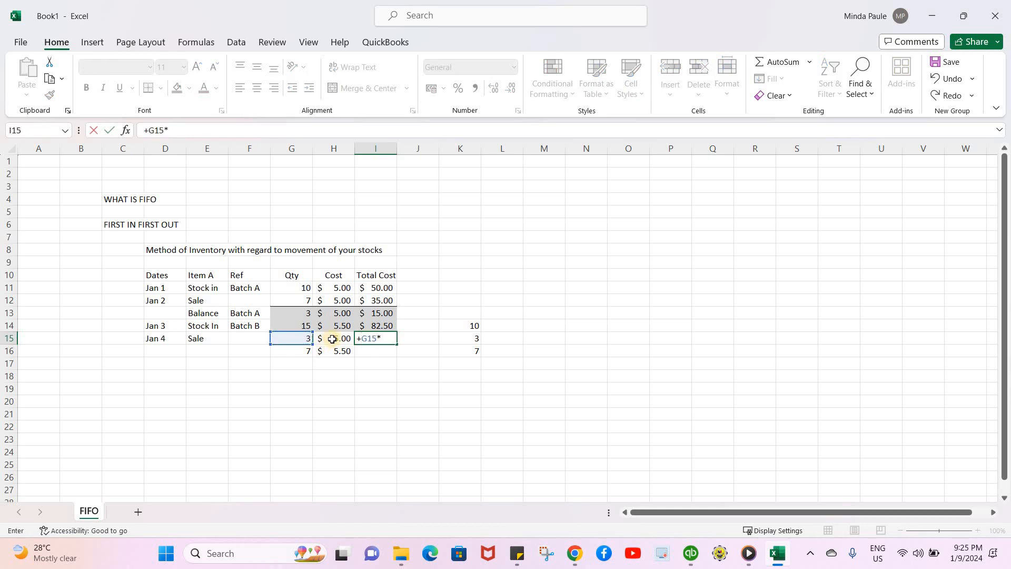
key("Return")
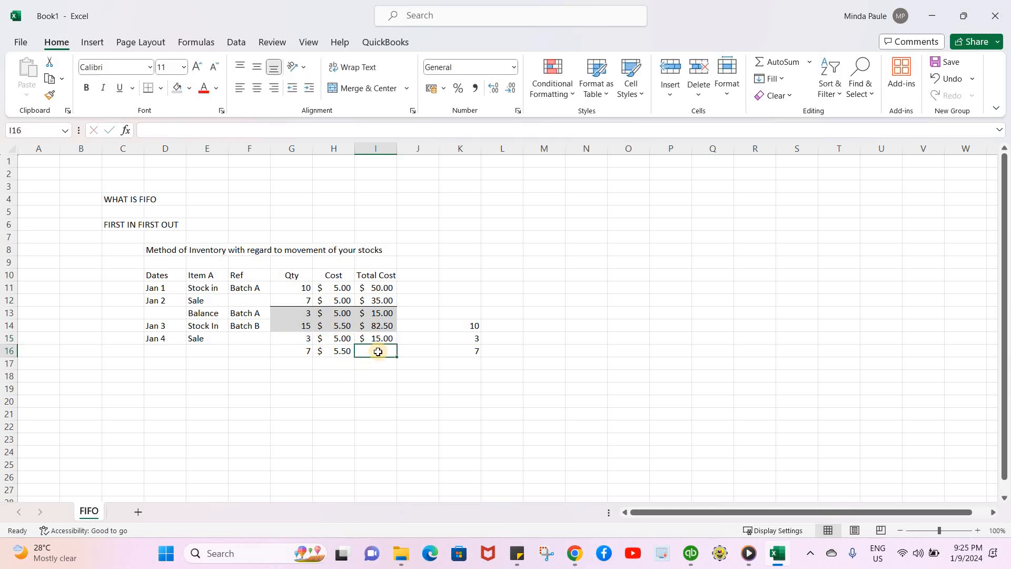
type("+")
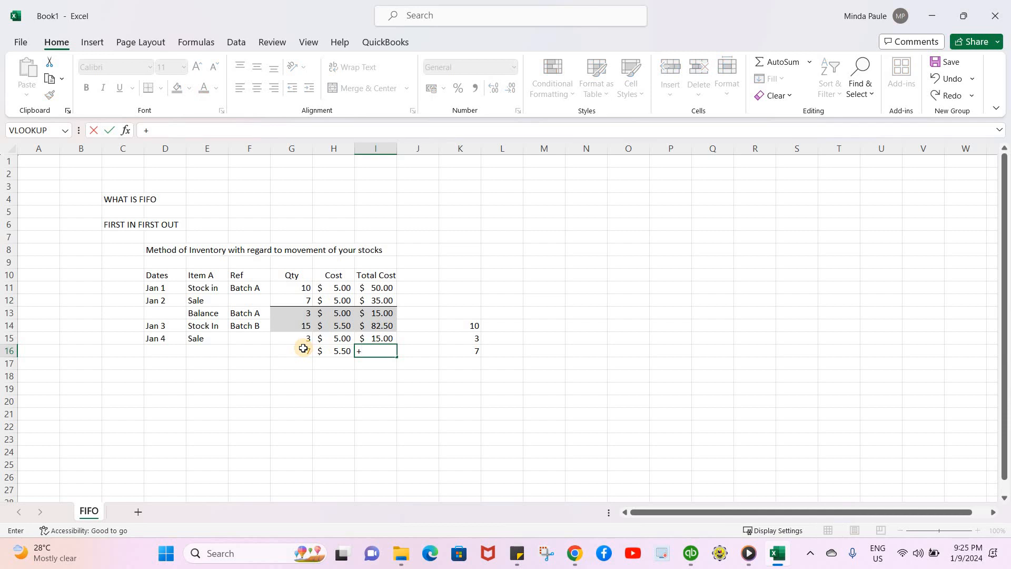
left_click(303, 348)
type("*")
left_click(342, 351)
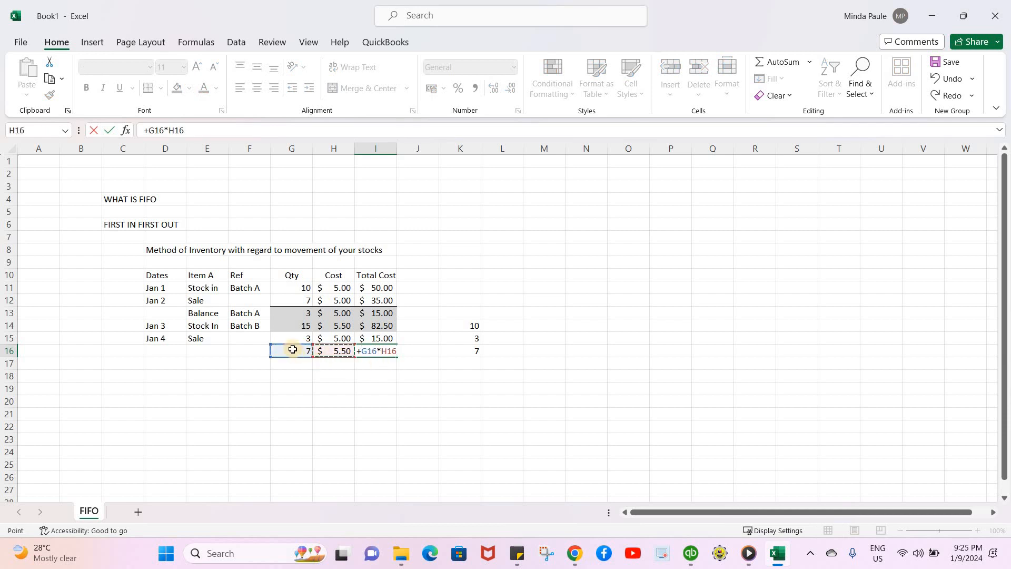
key("Return")
Enter a formula in J16 adding the two Jan 4 sale total costs in I15 and I16
left_click_drag(295, 350, 379, 351)
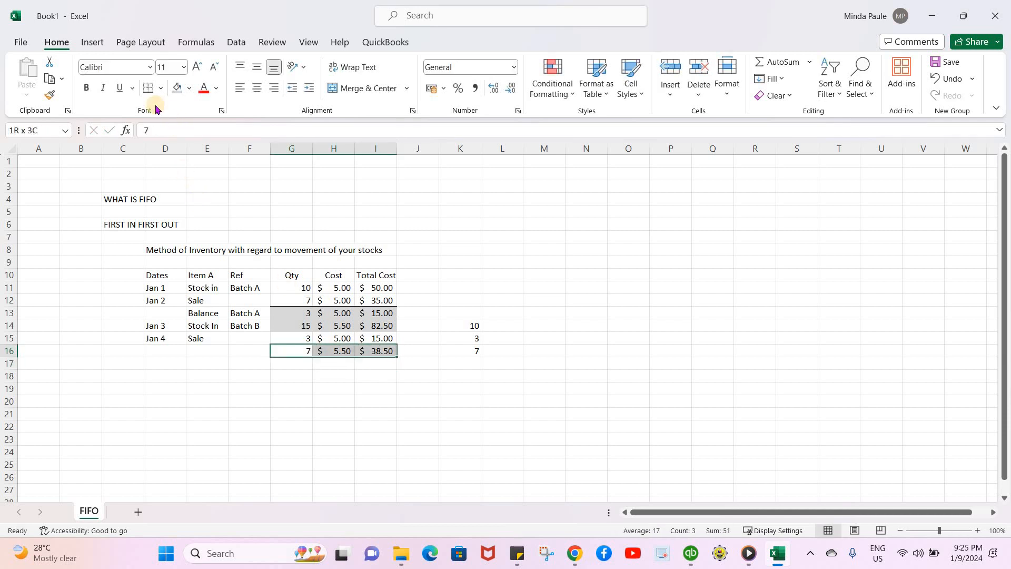
left_click(413, 350)
type("+")
left_click(374, 337)
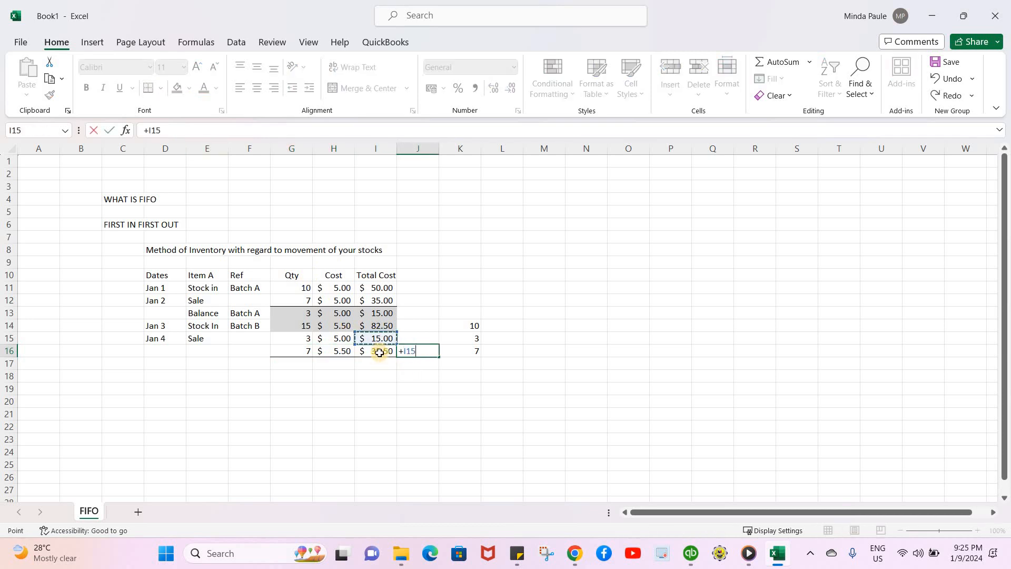
type("+")
left_click(377, 352)
key("Return")
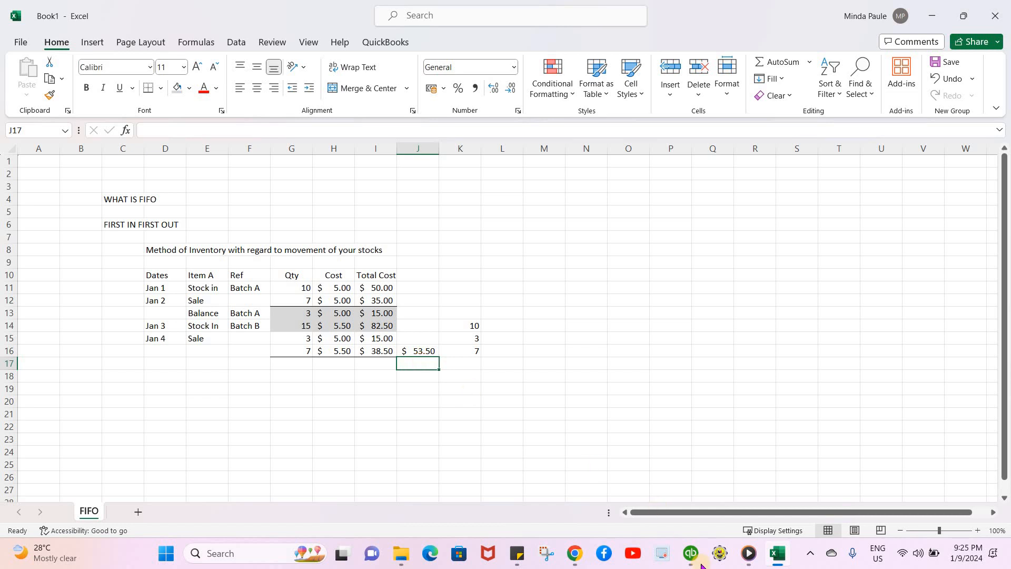
Switch to QuickBooks and open the company preferences for Items & Inventory
mouse_move(703, 566)
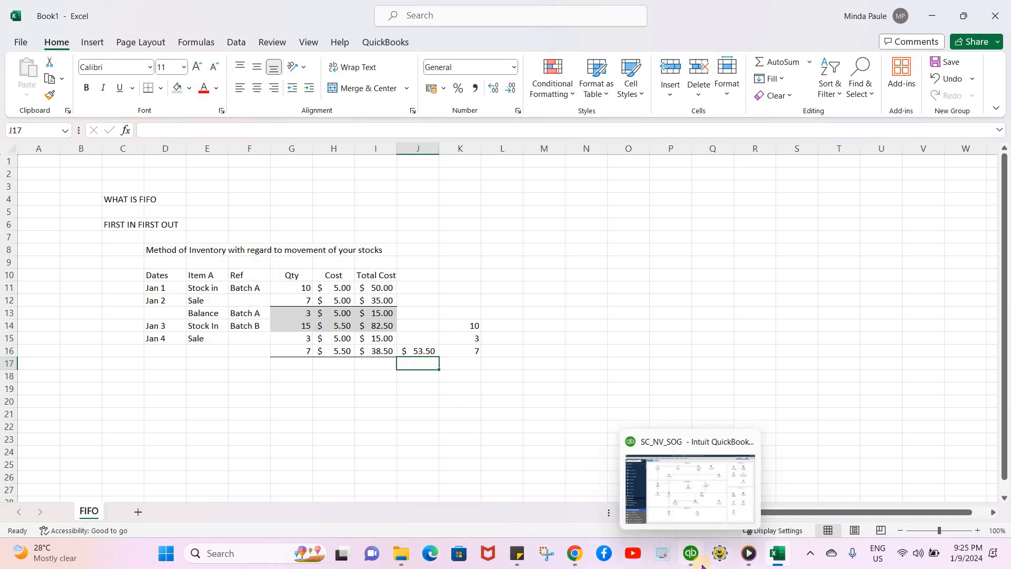
left_click(679, 497)
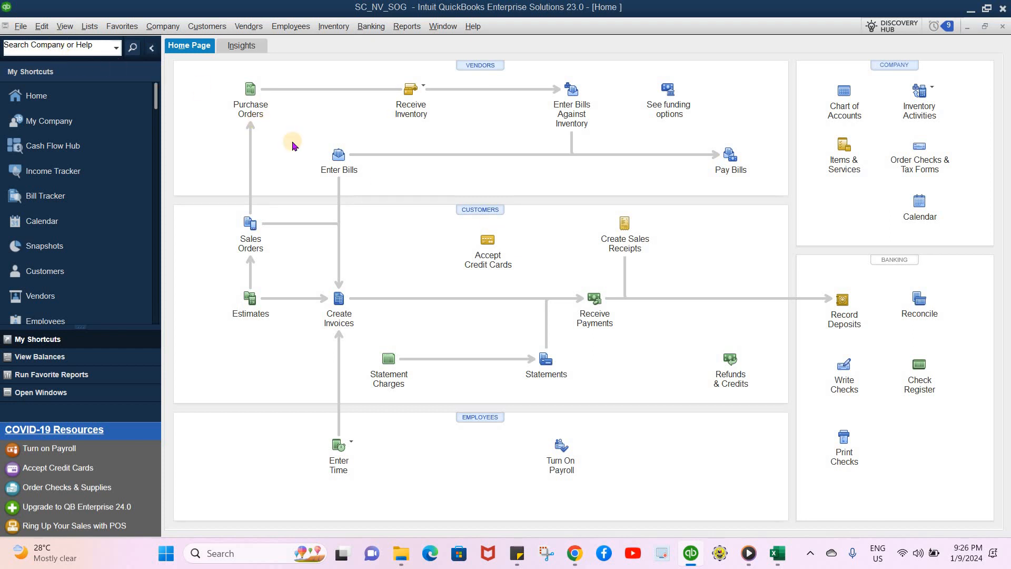
left_click(46, 29)
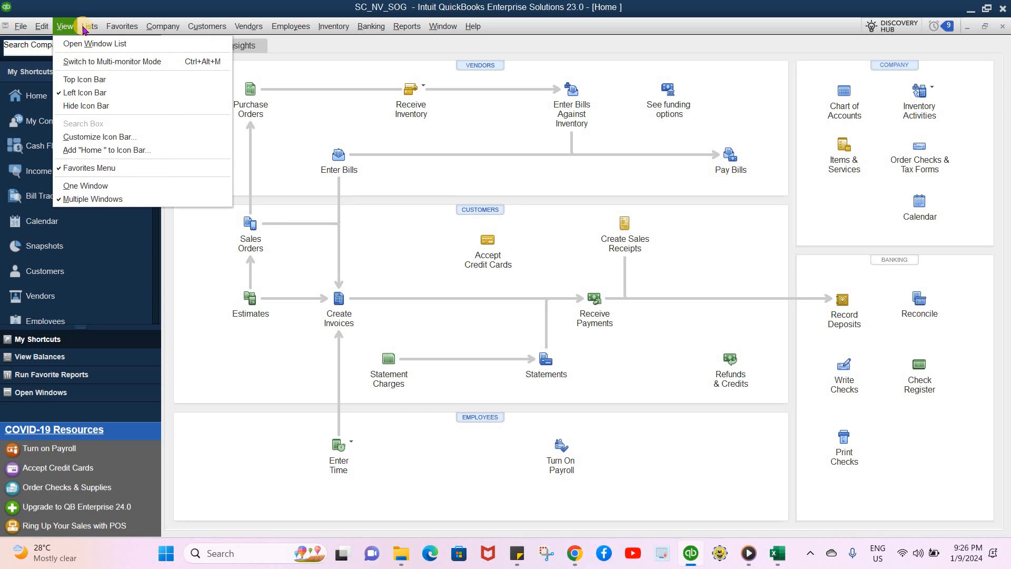
left_click(21, 33)
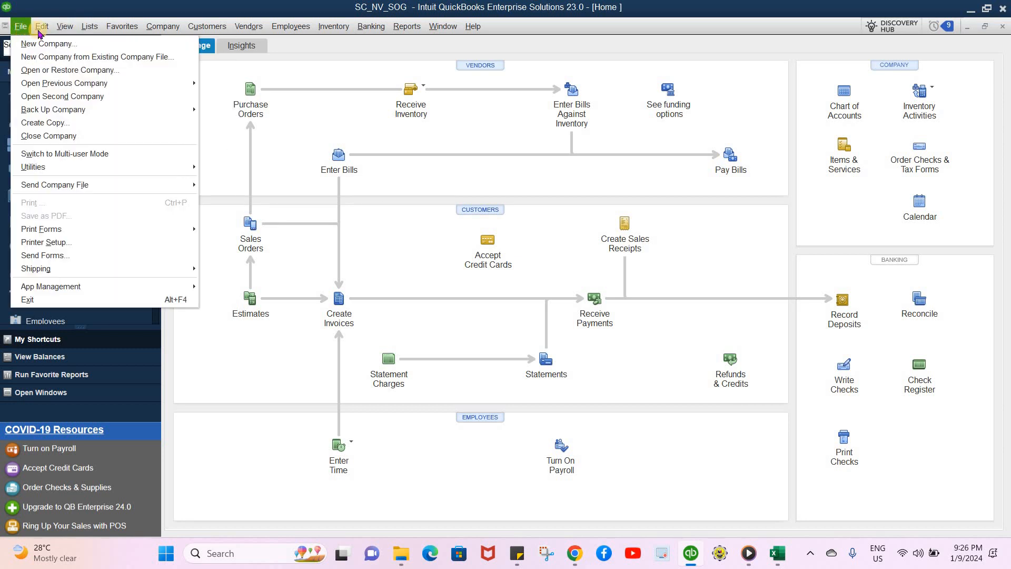
mouse_move(40, 30)
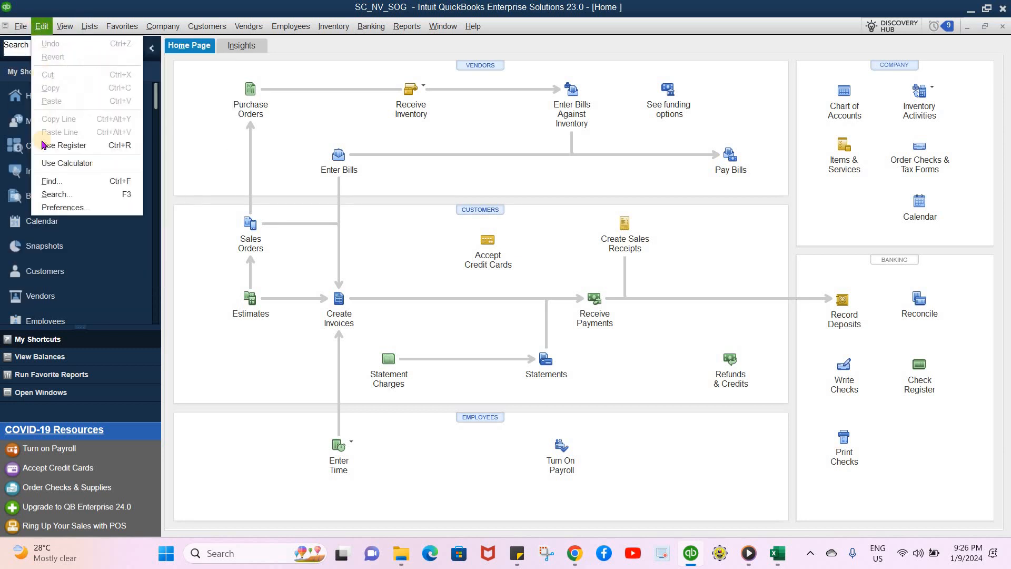
left_click(73, 208)
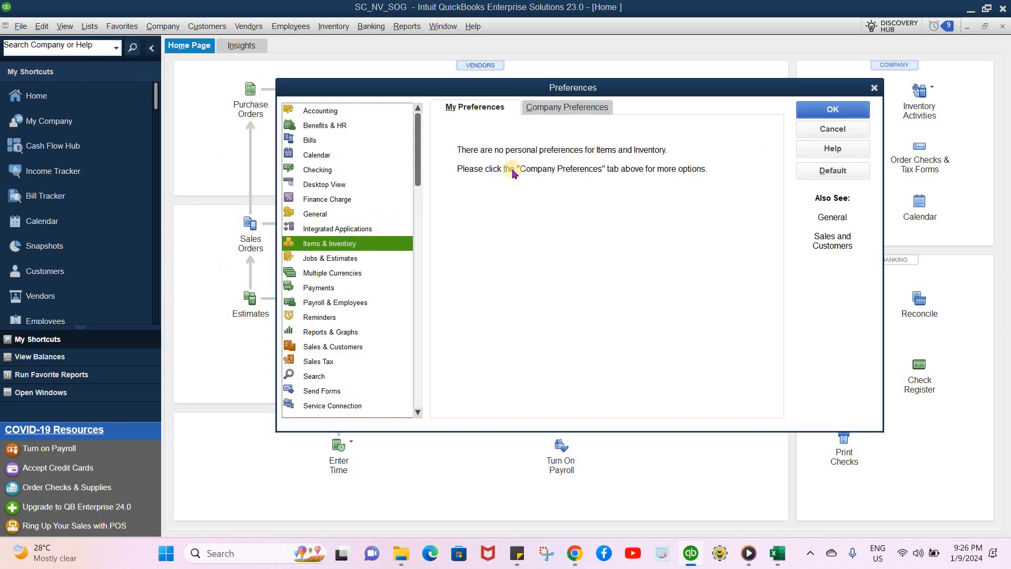
left_click(560, 108)
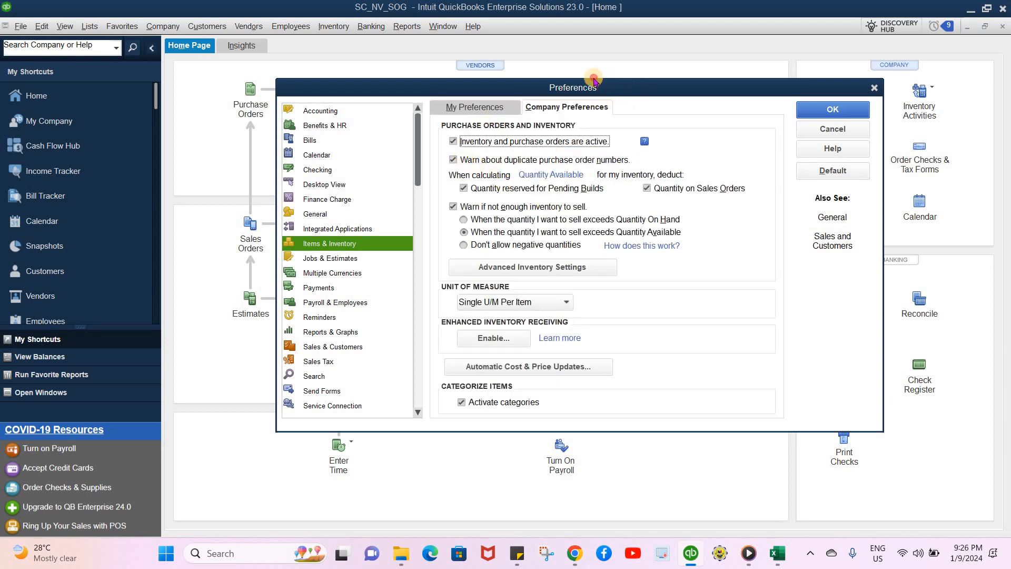
In Advanced Inventory Settings, turn on FIFO starting 01/01/2024 and save the preferences
left_click_drag(638, 89, 562, 72)
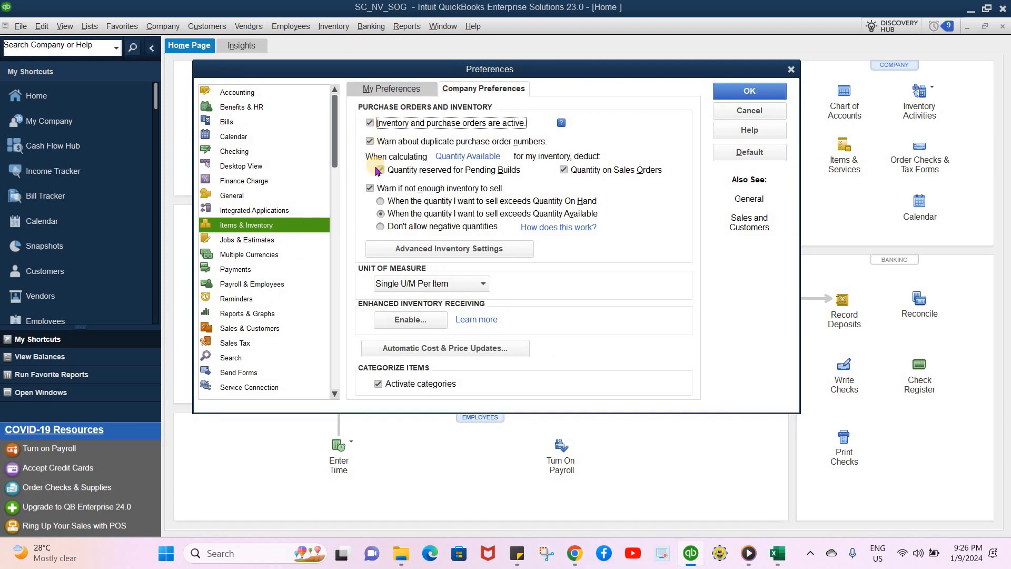
left_click(489, 249)
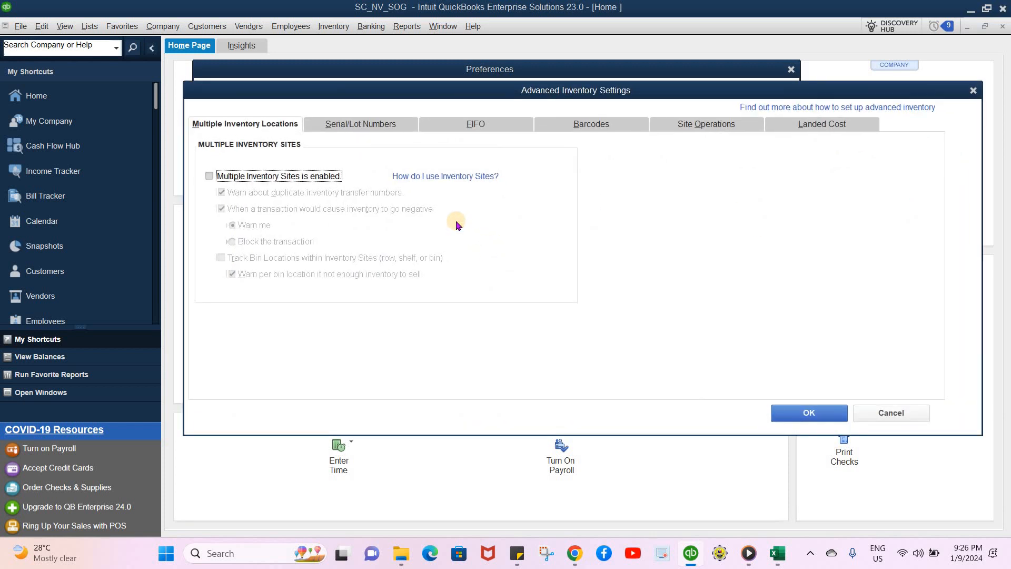
left_click(466, 125)
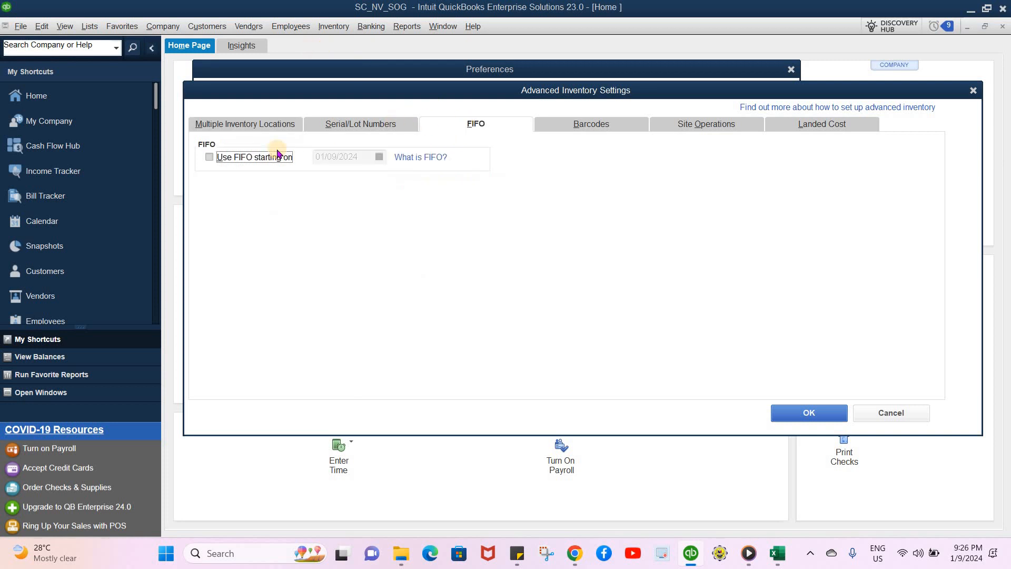
left_click(209, 158)
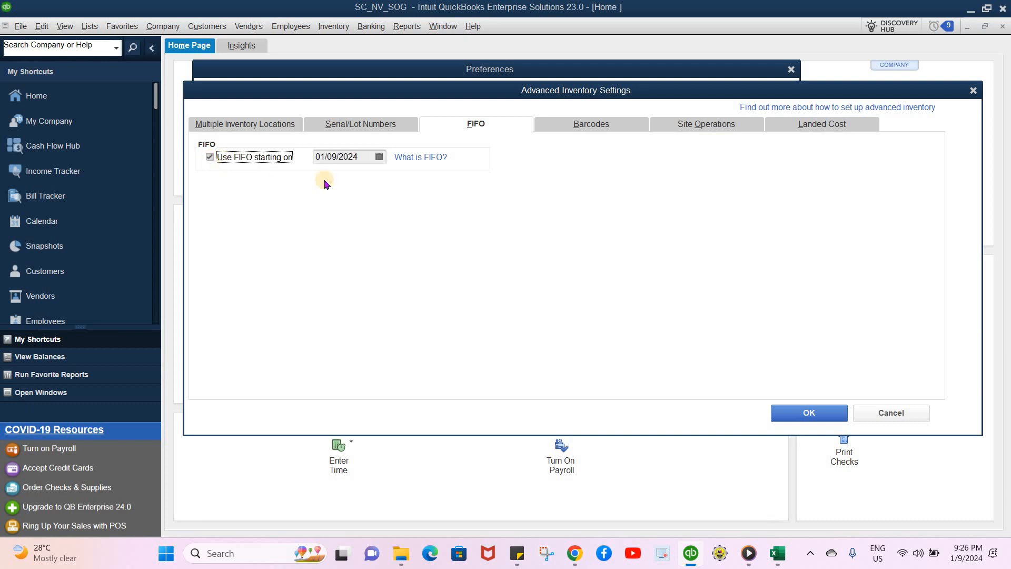
left_click(380, 157)
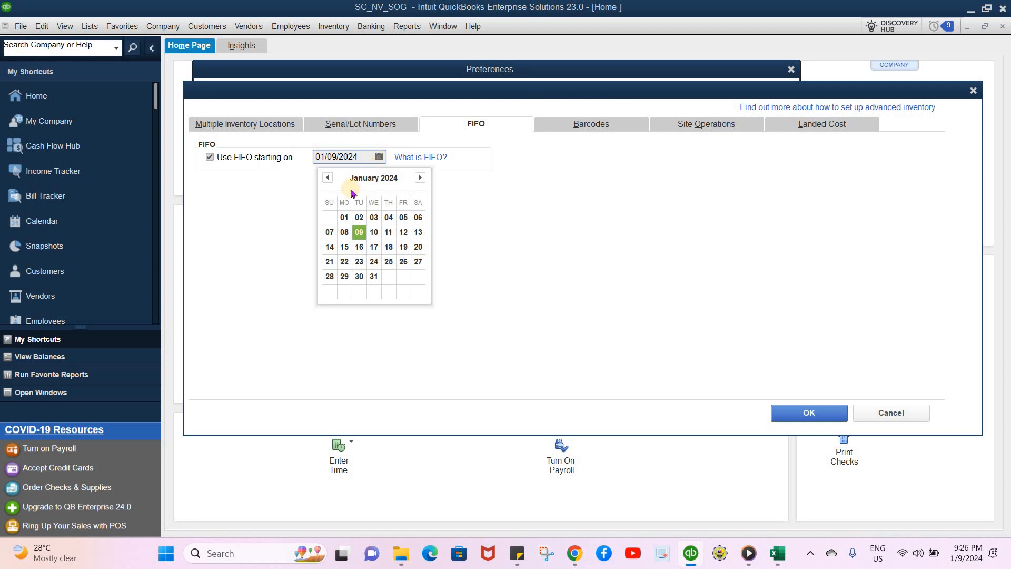
left_click(345, 218)
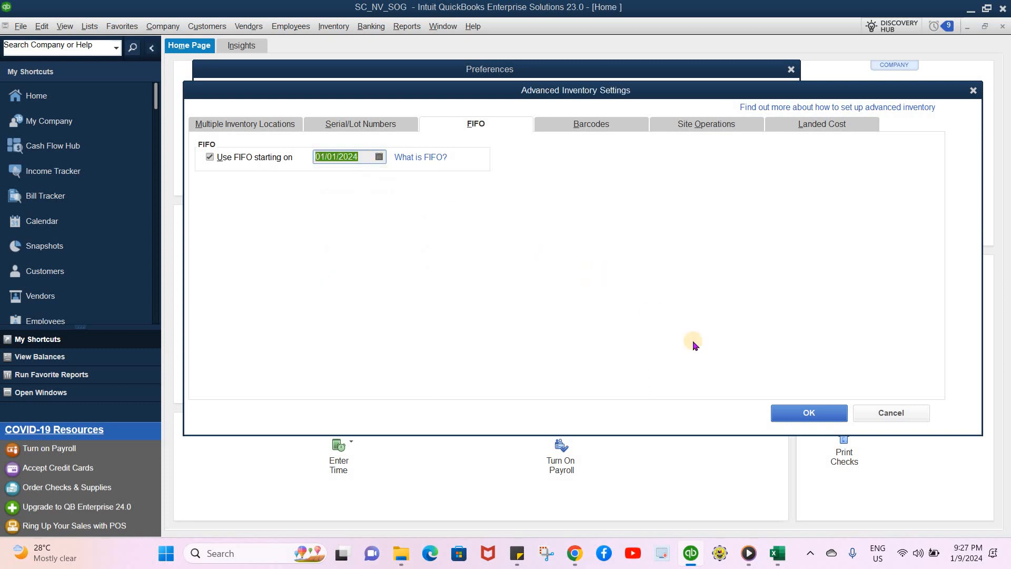
left_click(797, 416)
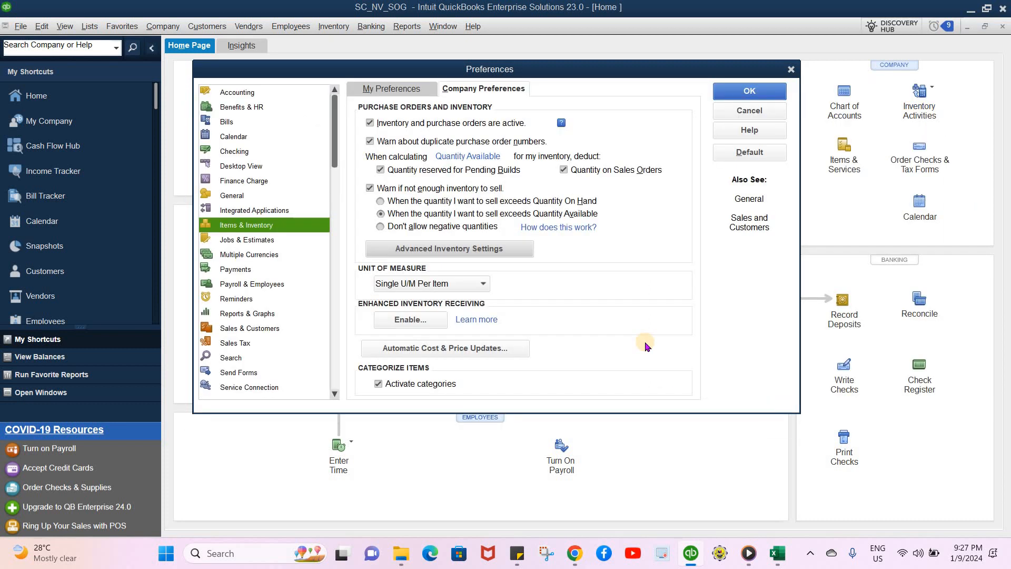
left_click(737, 94)
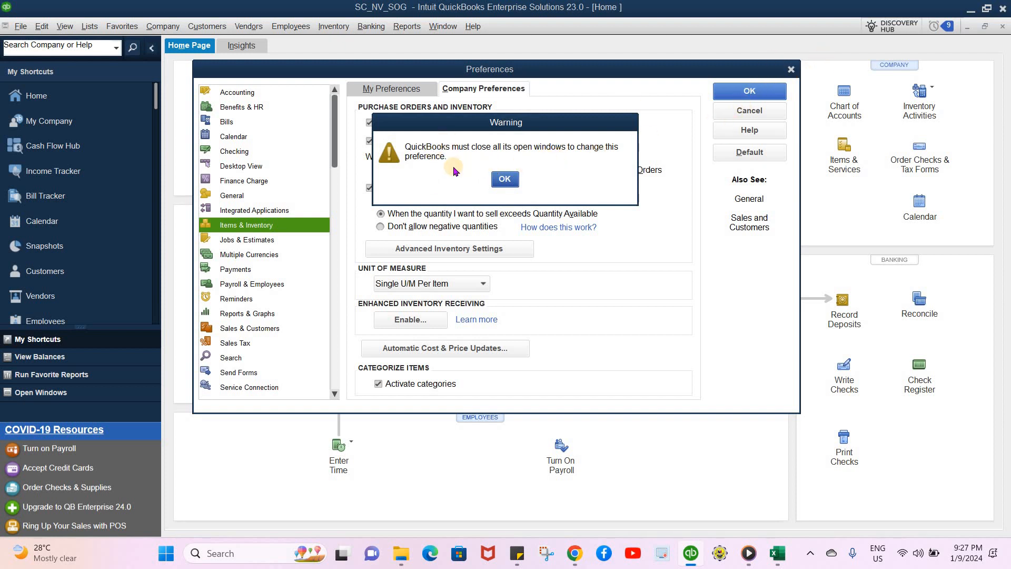
left_click(504, 180)
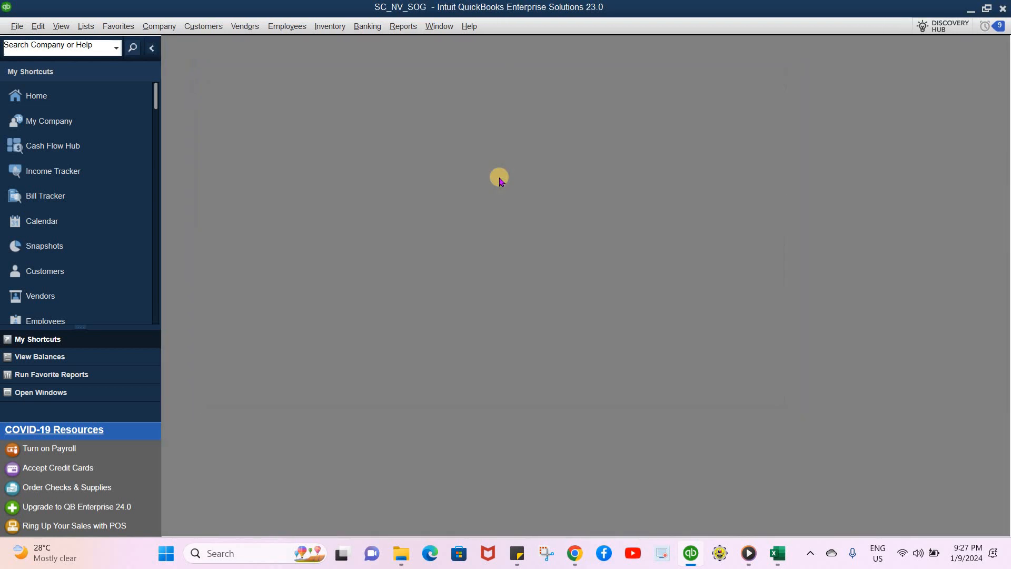